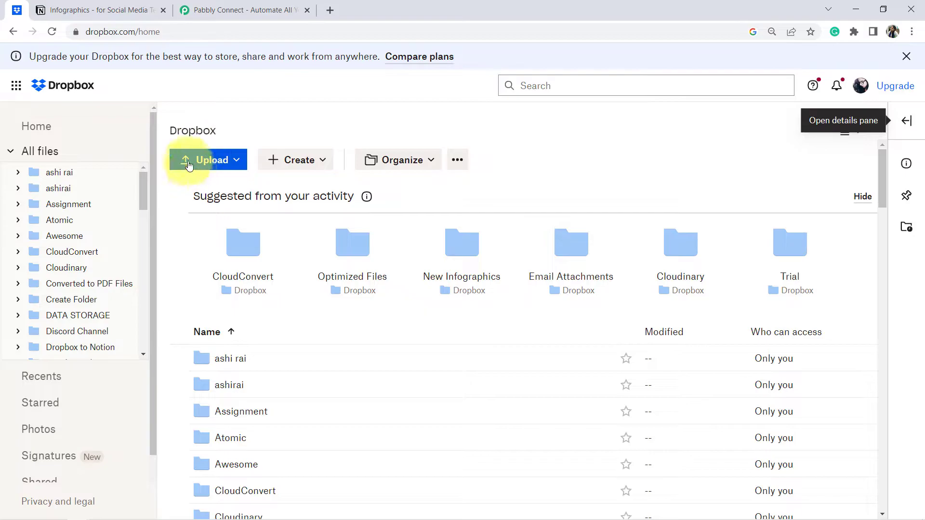
left_click(97, 8)
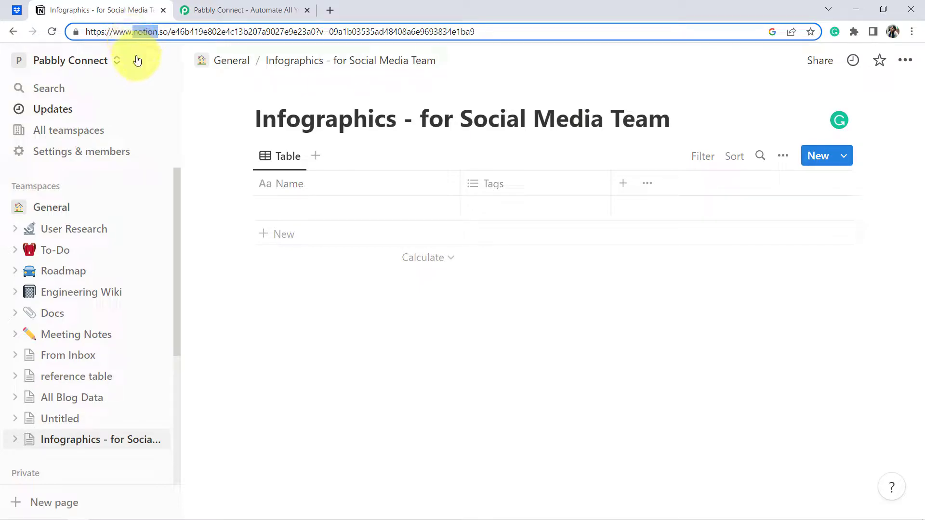
left_click(17, 10)
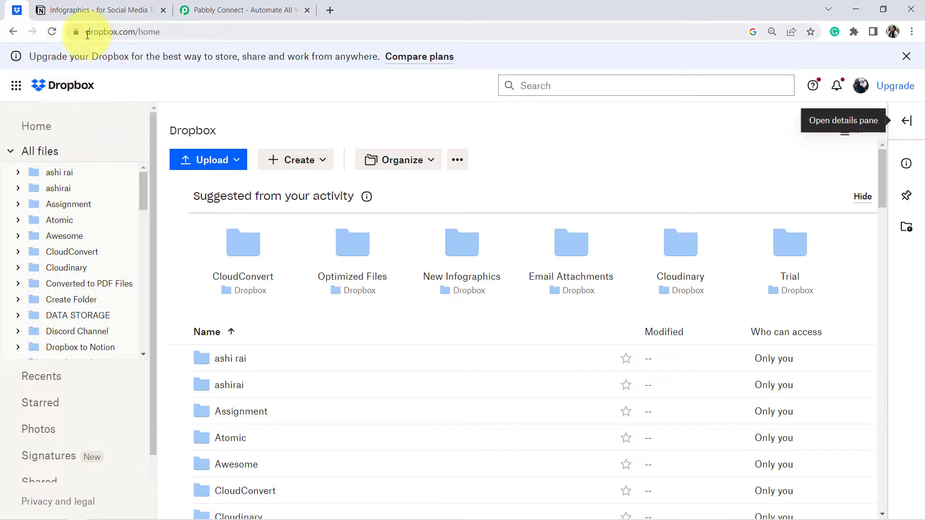
left_click(80, 19)
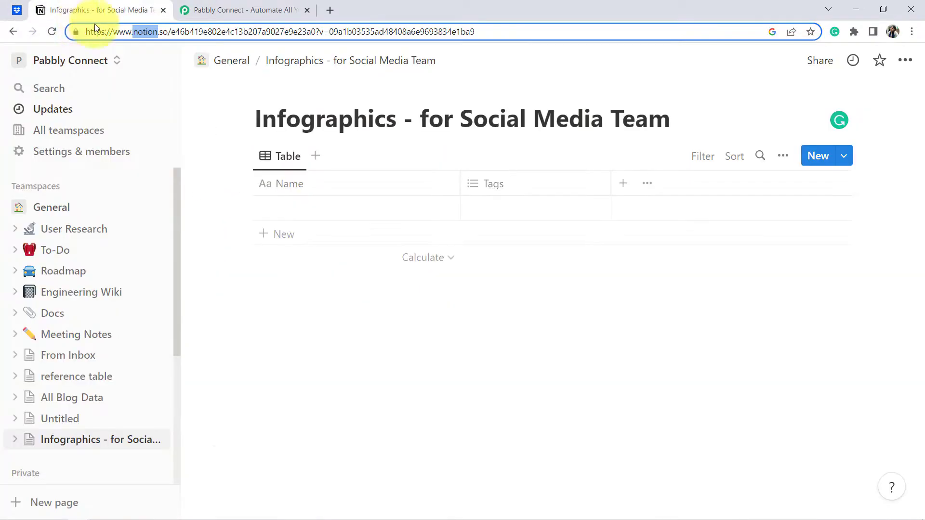
Switch to the Pabbly Connect website, sign in, and access Pabbly Connect from the list of apps
left_click(223, 10)
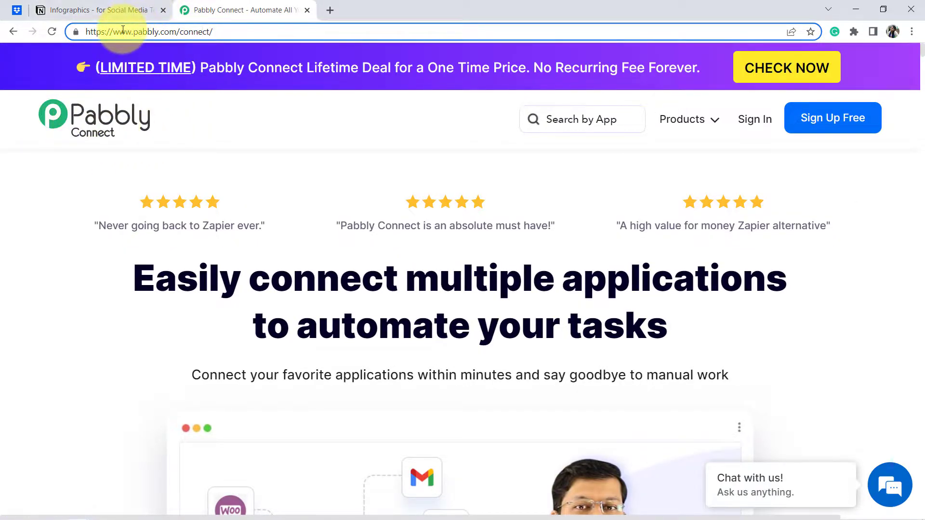
left_click_drag(118, 32, 242, 38)
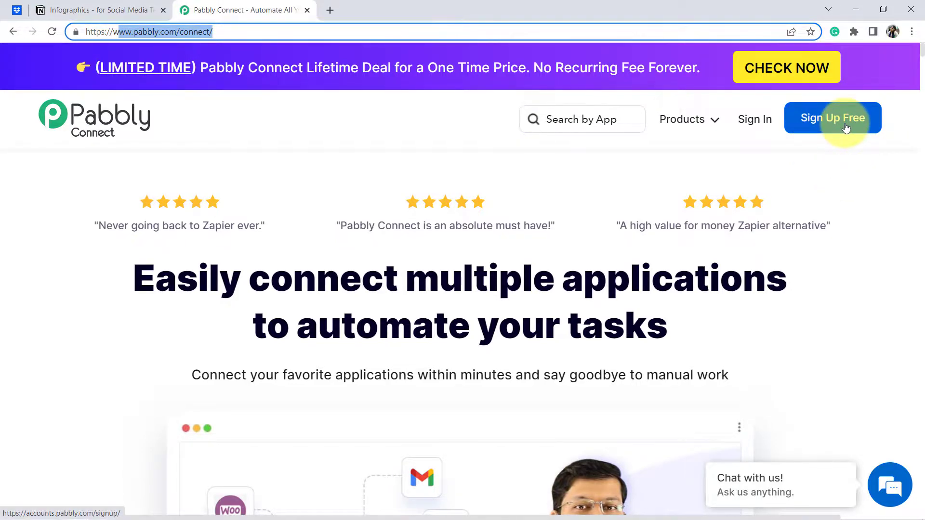
left_click(755, 119)
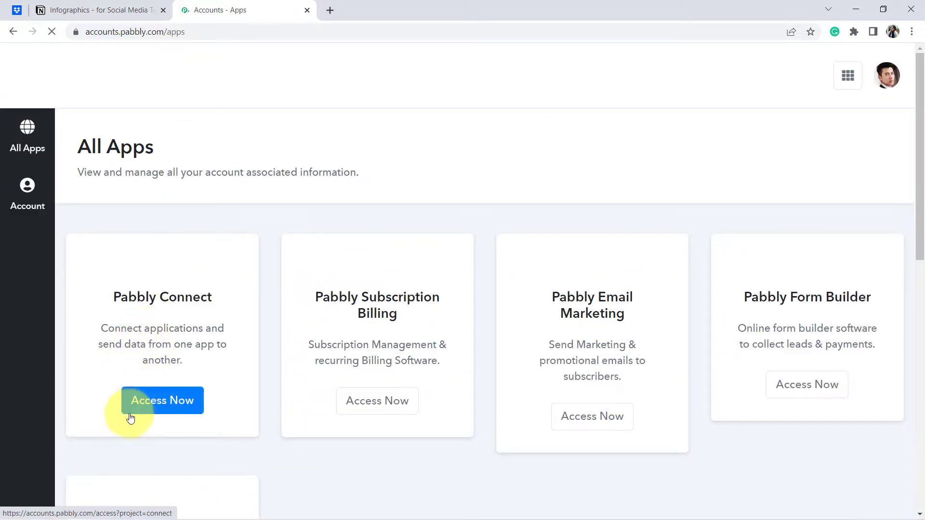
left_click(131, 417)
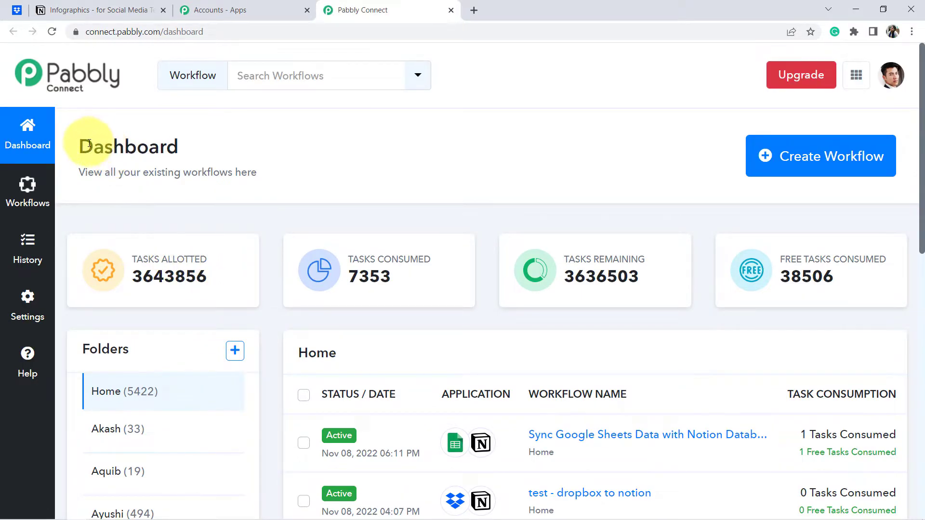
Create a new workflow named "Sync Dropbox Files with Notion Database"
left_click_drag(91, 144, 192, 164)
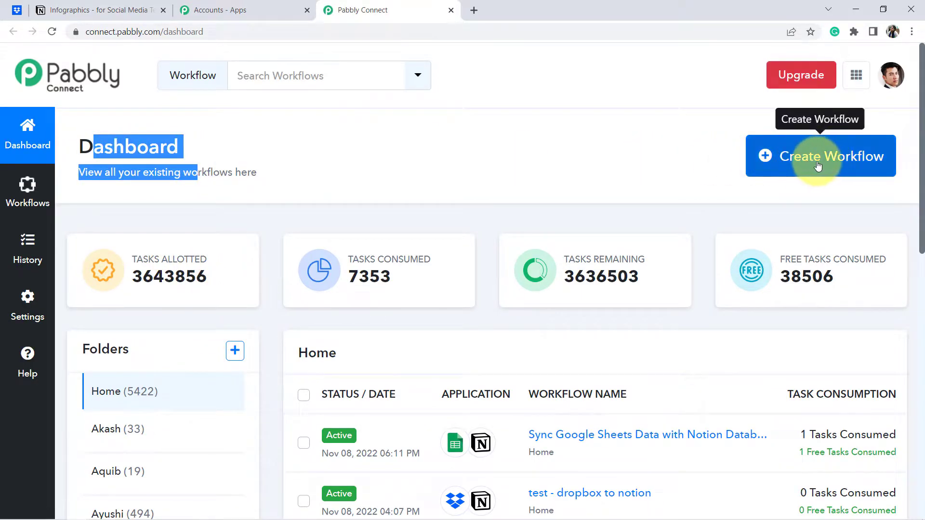
left_click(797, 167)
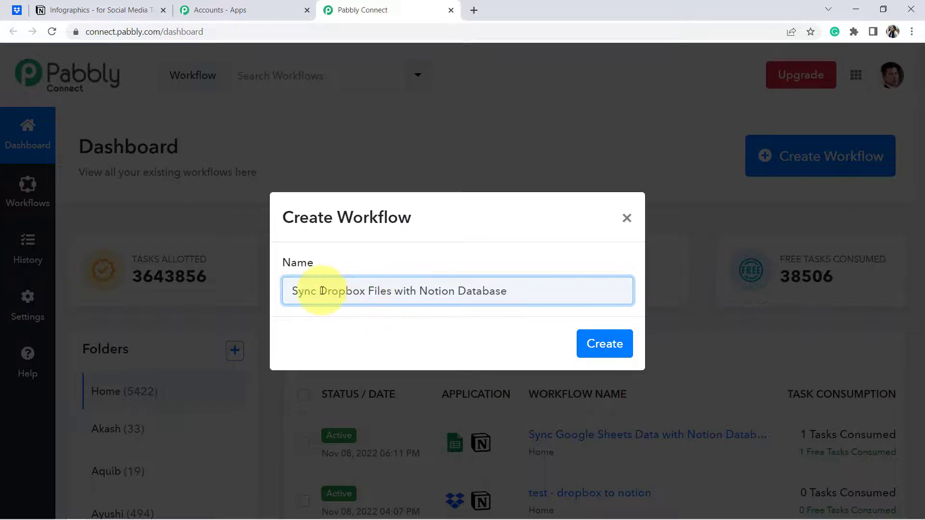
left_click_drag(303, 290, 492, 292)
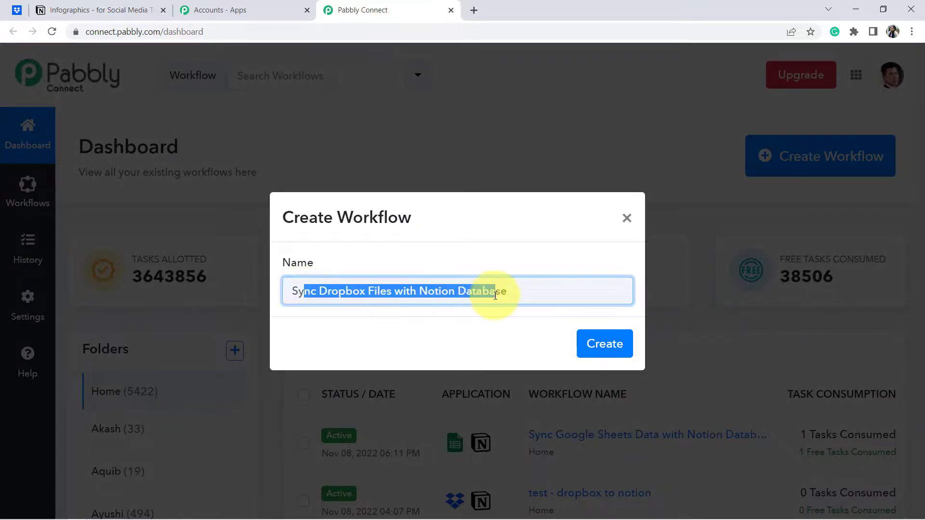
left_click(355, 290)
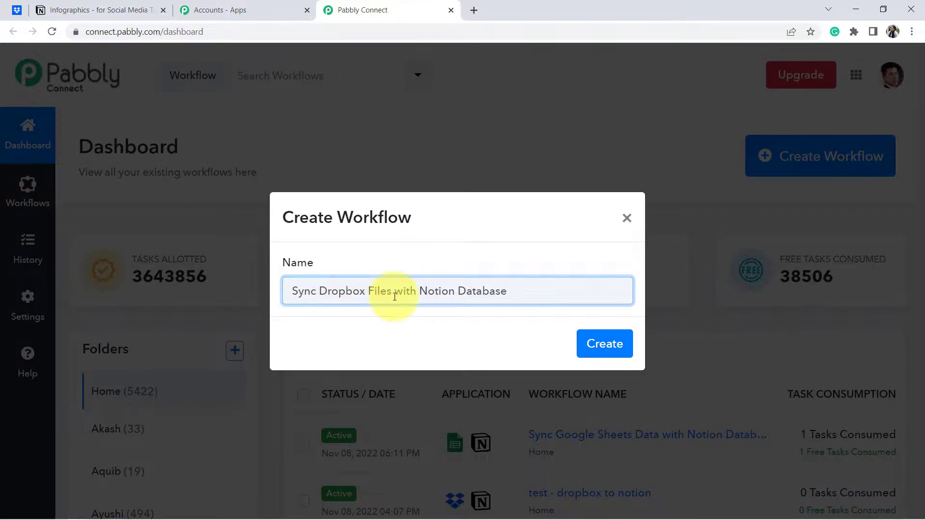
triple_click(502, 291)
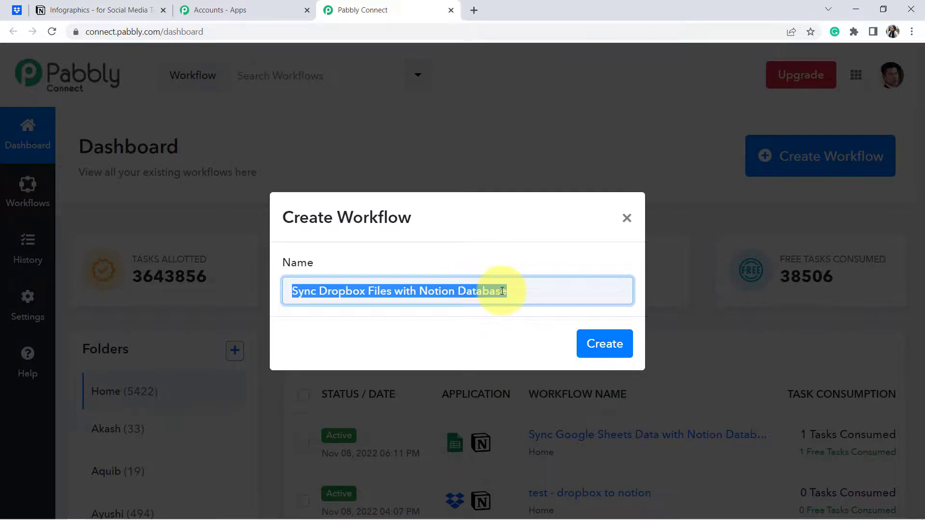
left_click(615, 351)
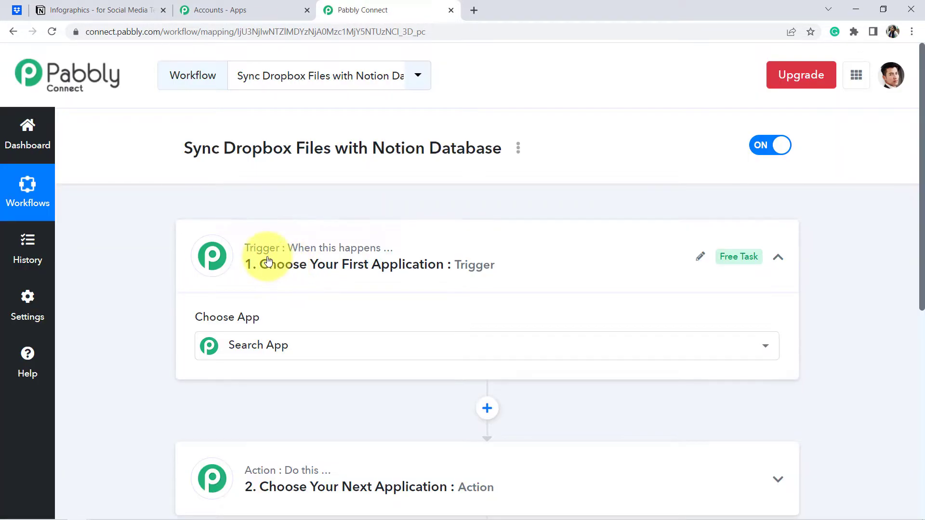
Find Dropbox by searching for "drop" and choose it as the workflow's trigger application
left_click(250, 262)
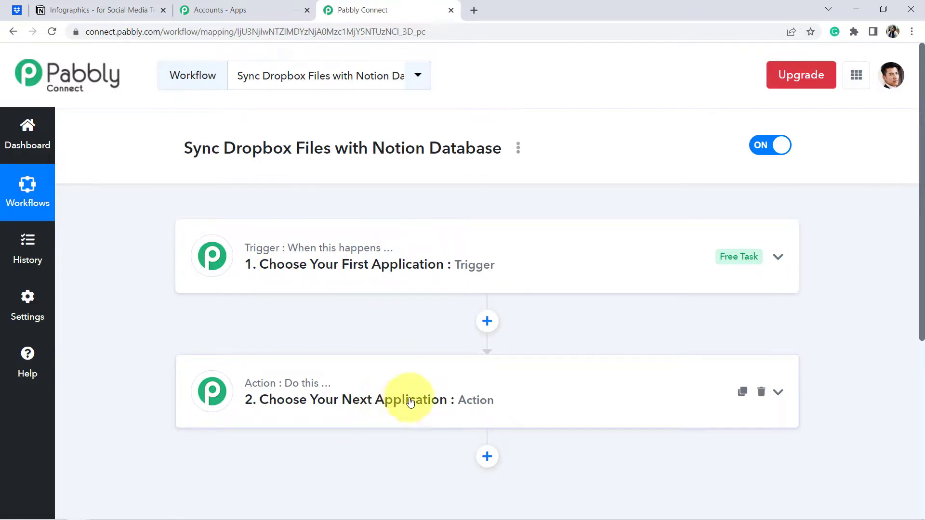
left_click_drag(220, 149, 415, 148)
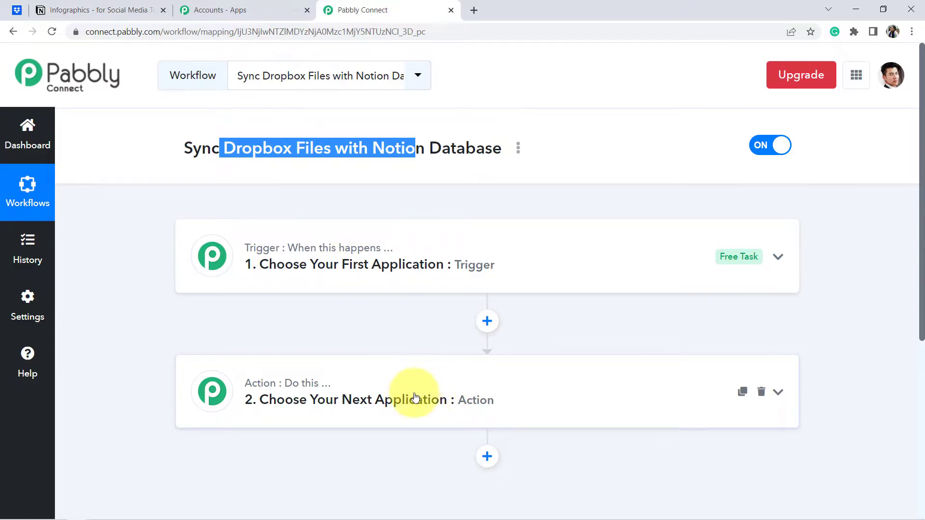
left_click(383, 267)
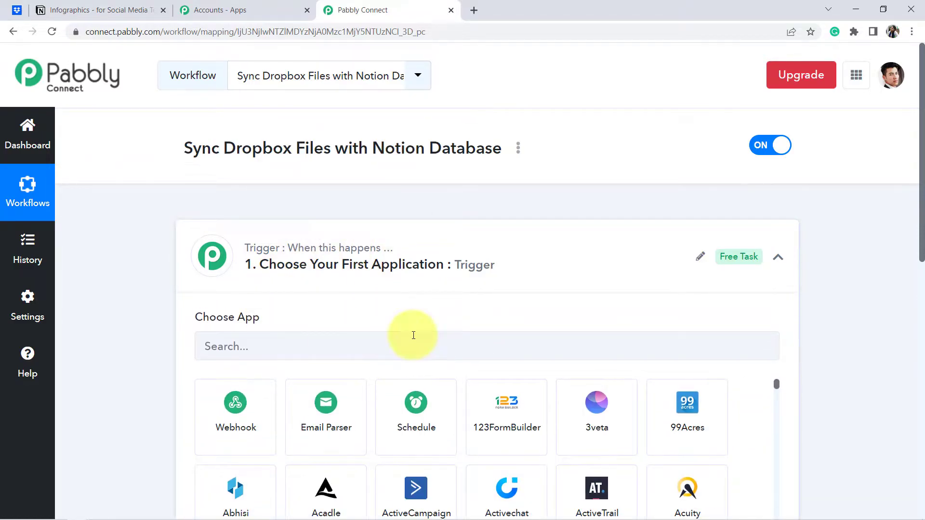
left_click(254, 341)
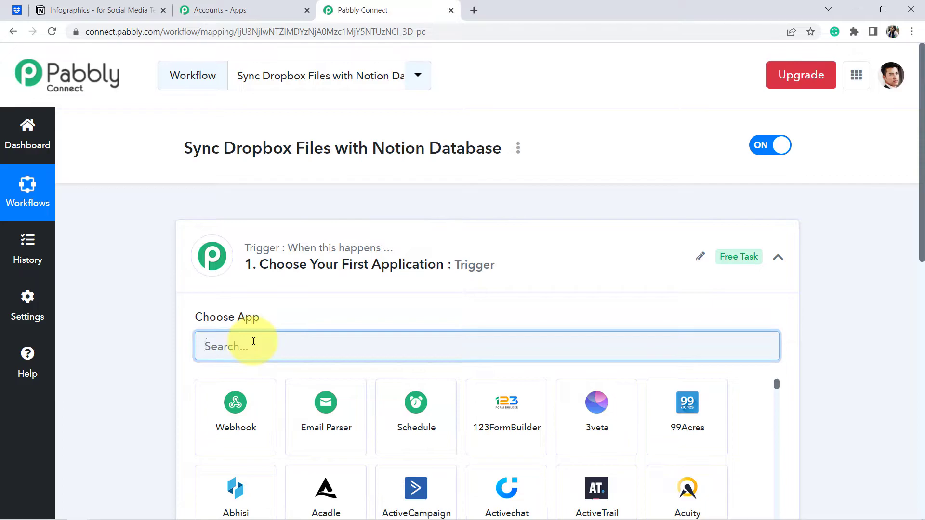
type("drop")
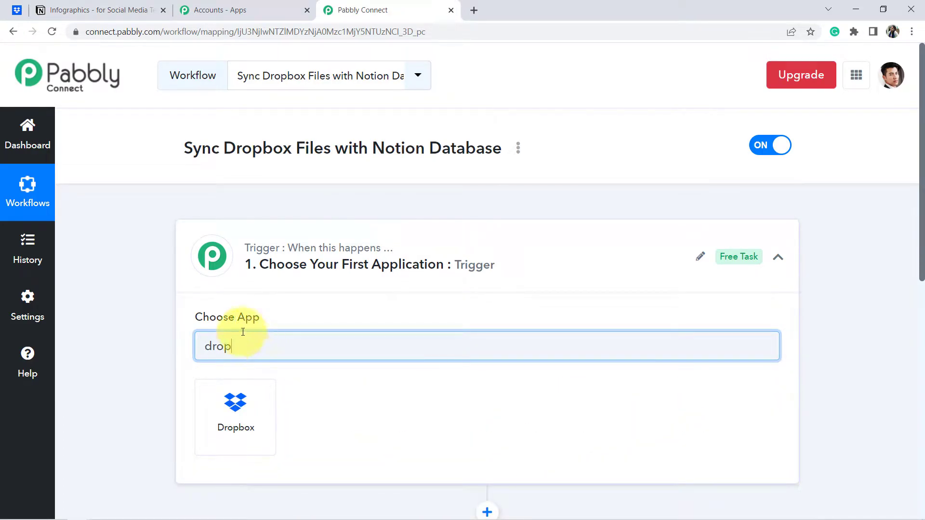
left_click(229, 400)
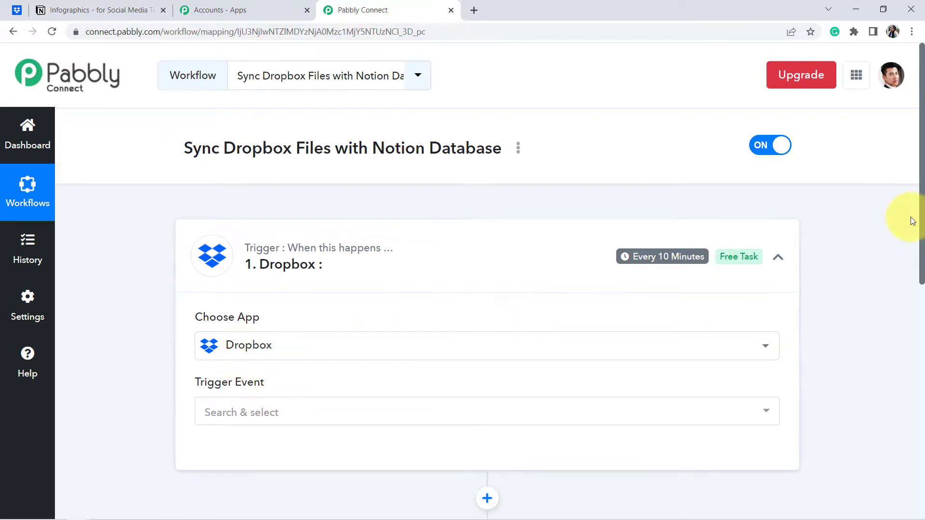
Set the Dropbox trigger event to New File
scroll(910, 265, "down", 3)
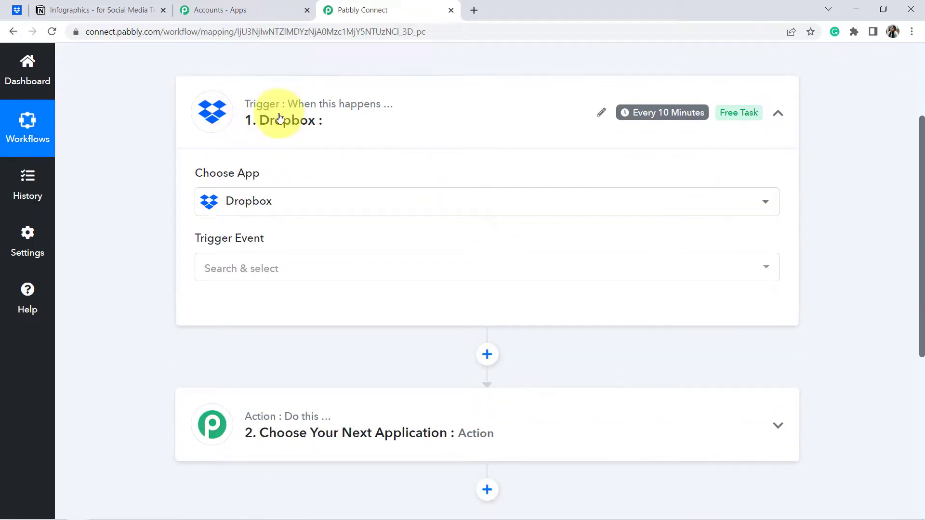
left_click(231, 269)
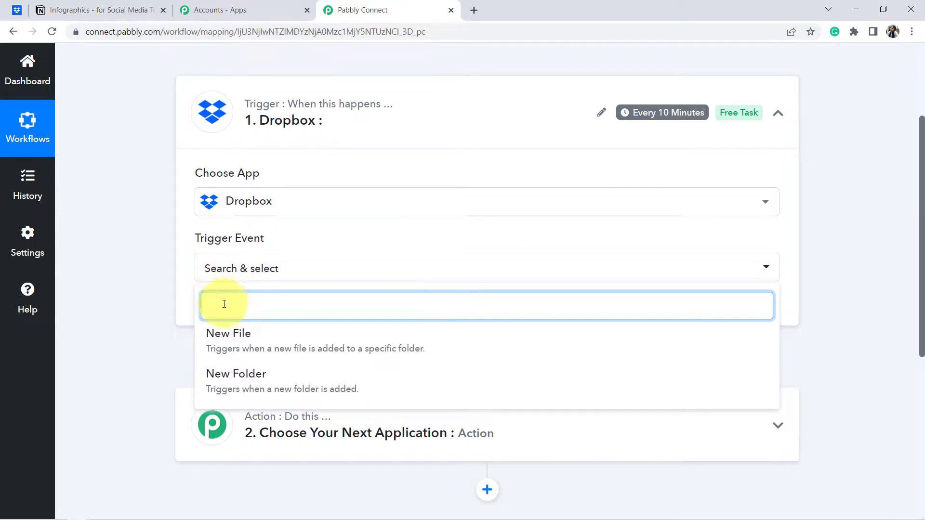
left_click(239, 339)
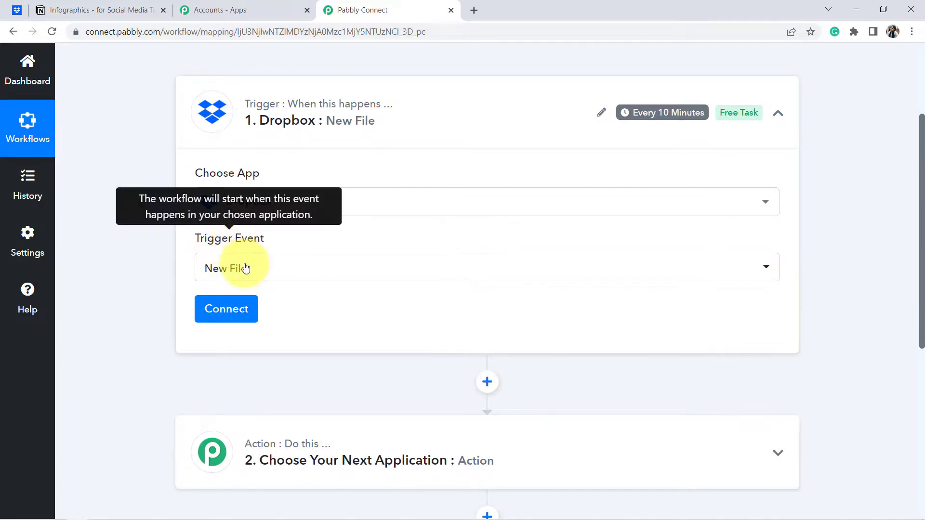
Connect the Dropbox trigger to the Dropbox account by adding a new connection
left_click(224, 307)
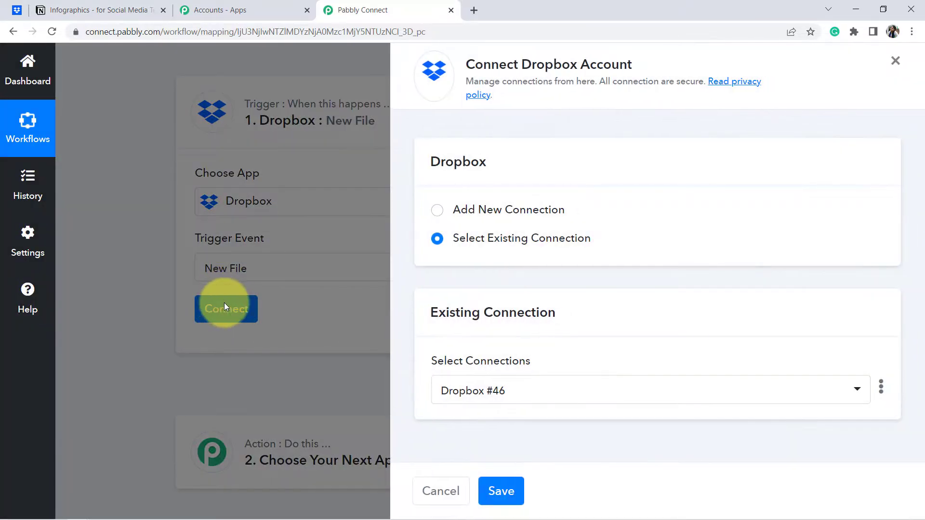
left_click(464, 212)
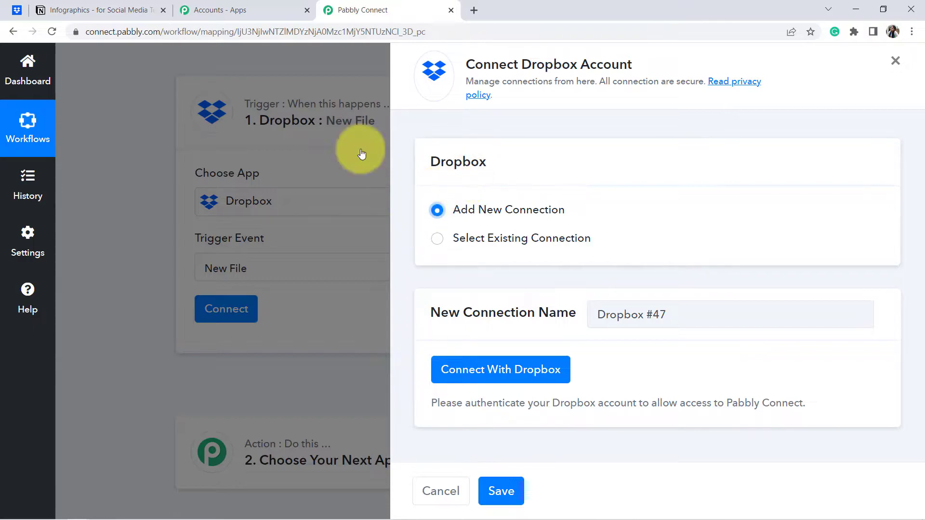
key("ctrl+1")
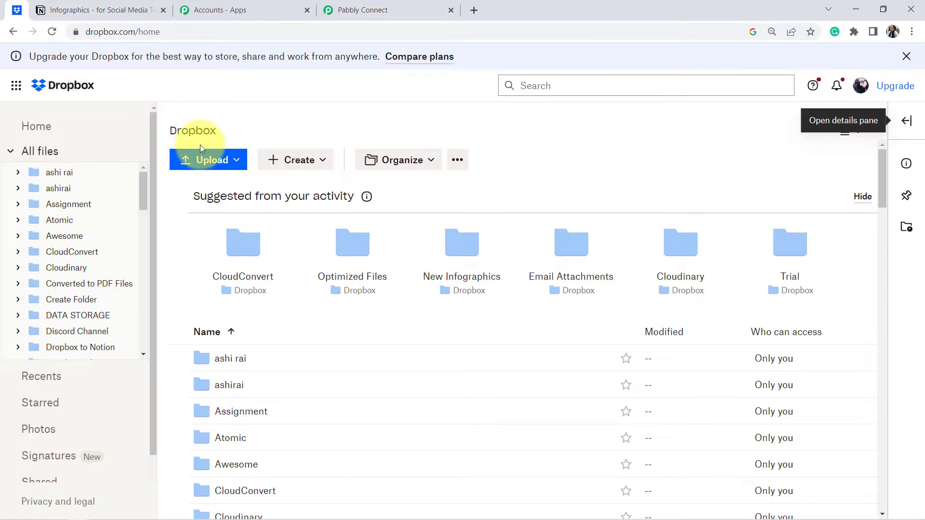
left_click(369, 5)
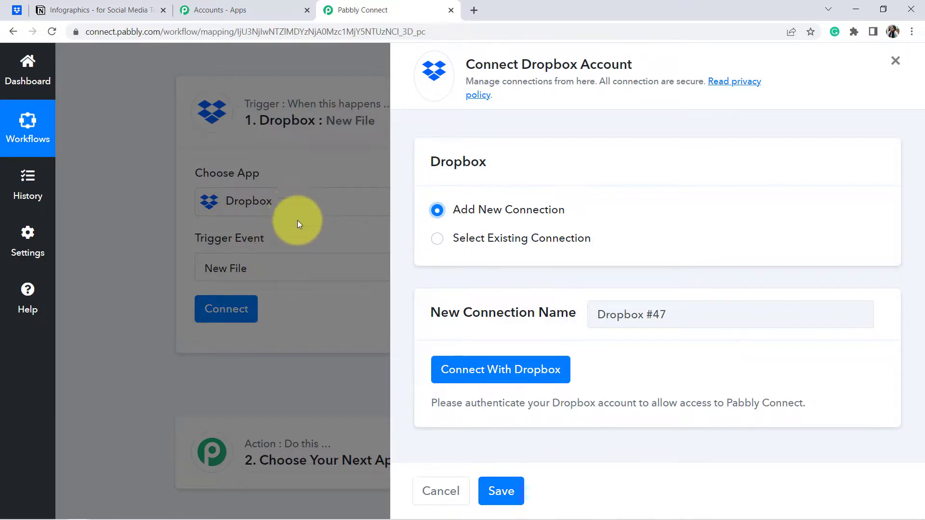
left_click(504, 373)
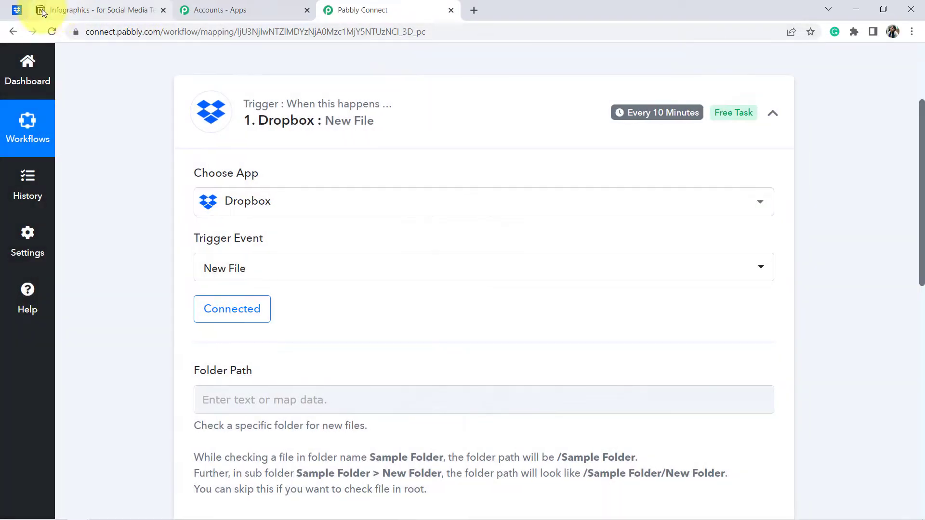
Check the trigger's Folder Path setting, and in Dropbox create a folder named "All Infographic Data" that only you can access
left_click(13, 11)
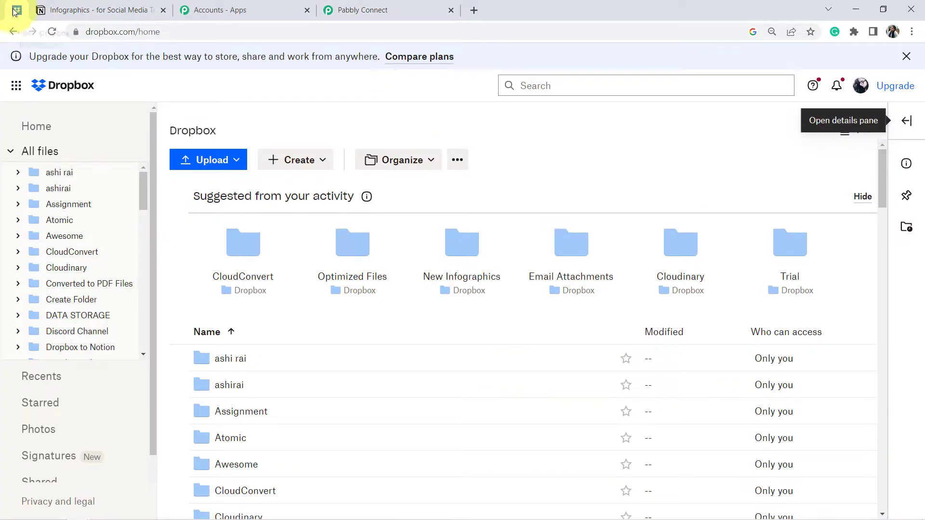
left_click(366, 10)
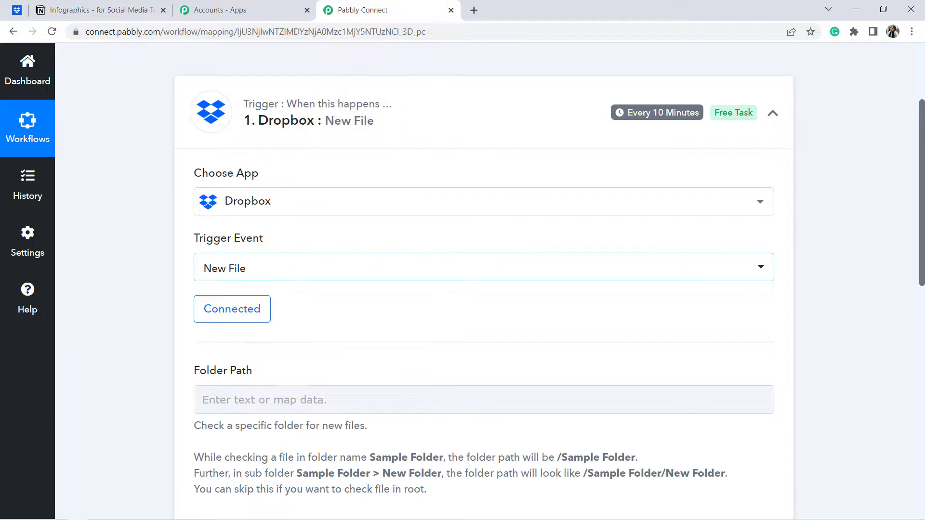
scroll(920, 188, "down", 3)
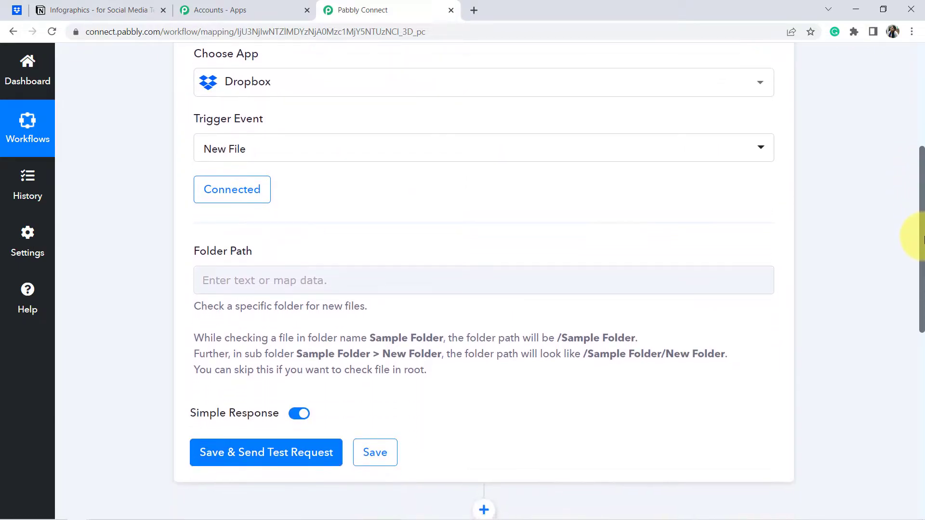
left_click_drag(200, 243, 271, 245)
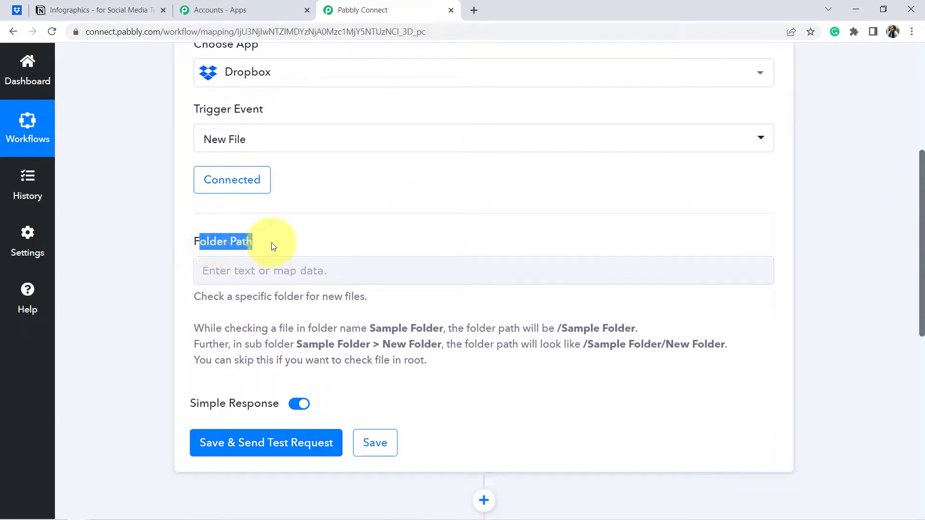
left_click(28, 9)
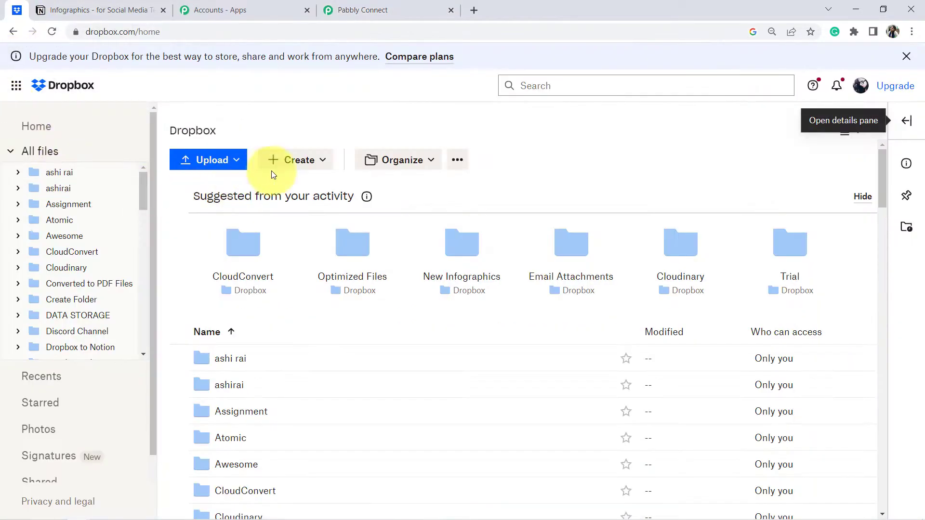
left_click(320, 164)
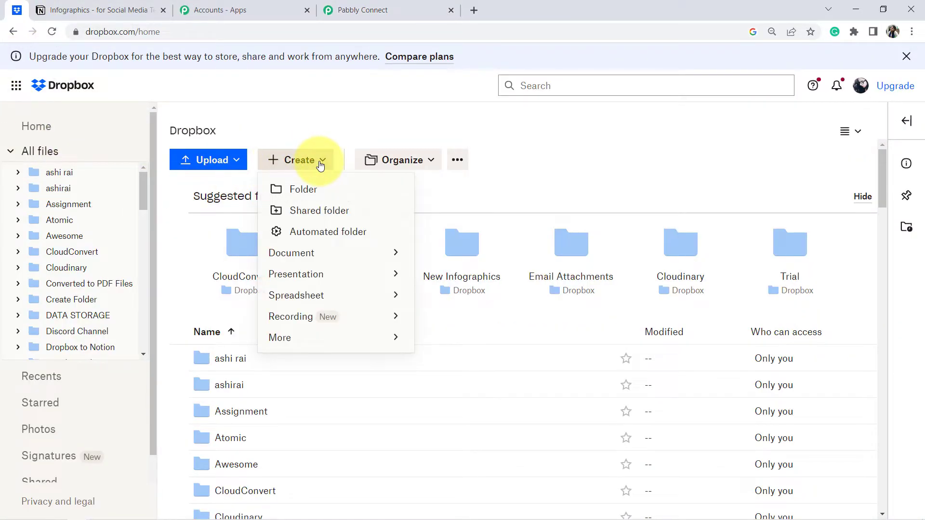
left_click(289, 196)
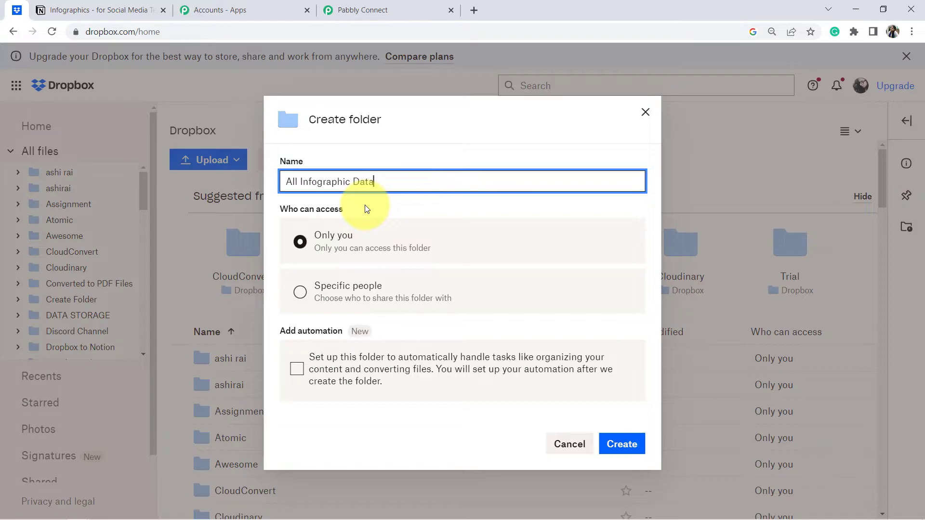
left_click(613, 436)
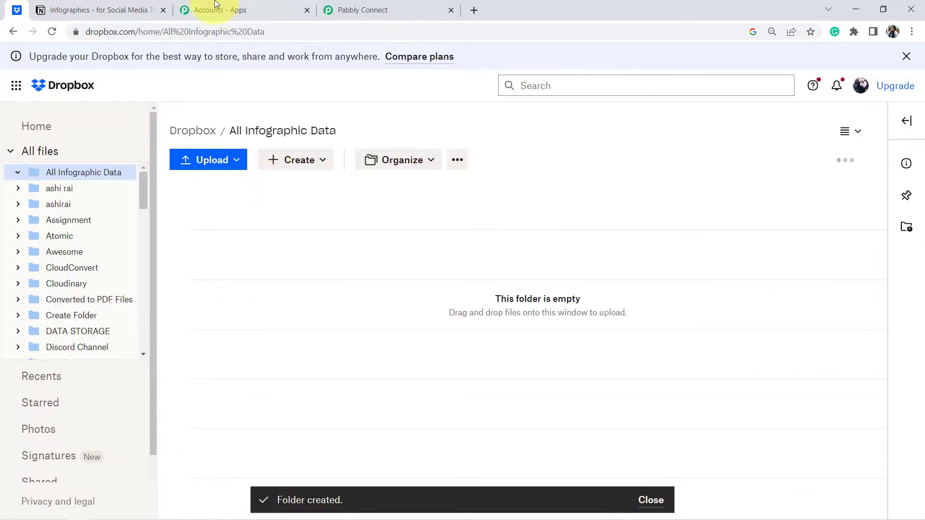
In Pabbly Connect, read the folder path format hints and set the Dropbox trigger's Folder Path to /All Infographic Data
left_click(387, 9)
left_click(226, 333)
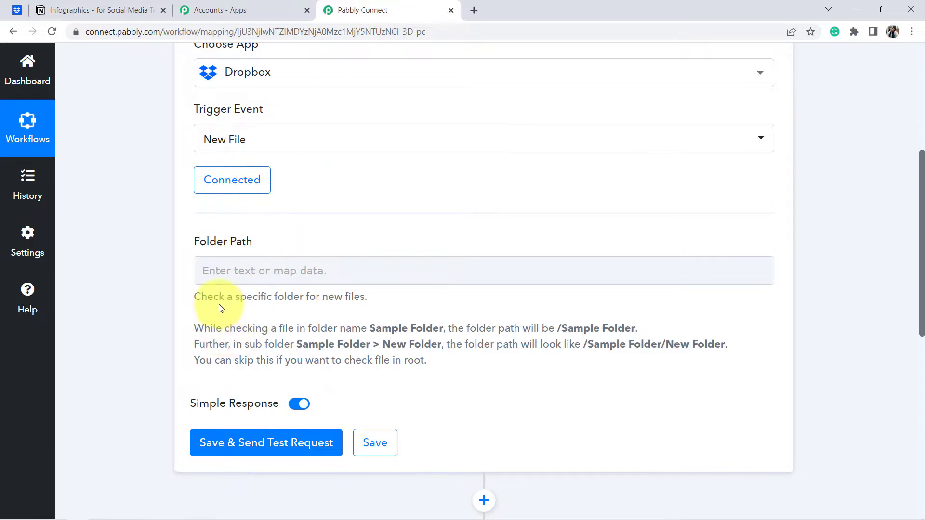
left_click_drag(210, 300, 367, 291)
left_click(255, 332)
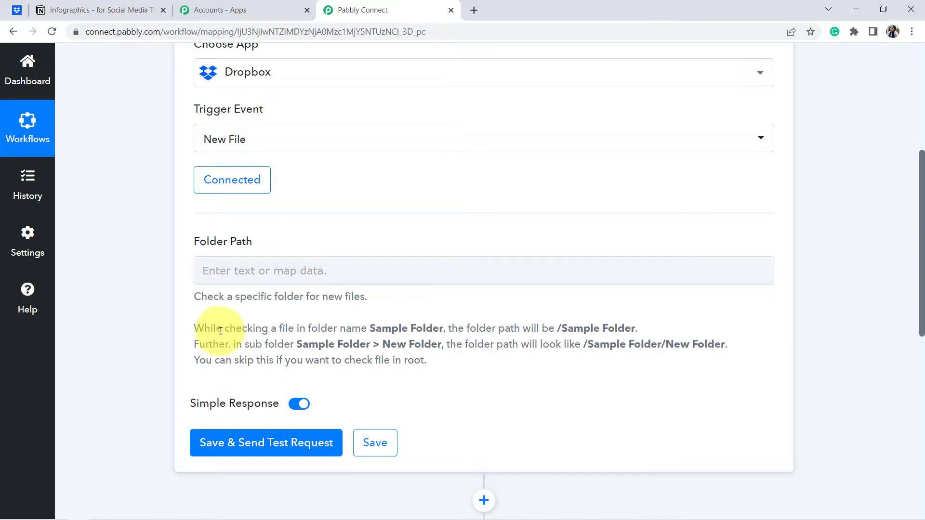
left_click_drag(391, 330, 470, 341)
left_click(470, 339)
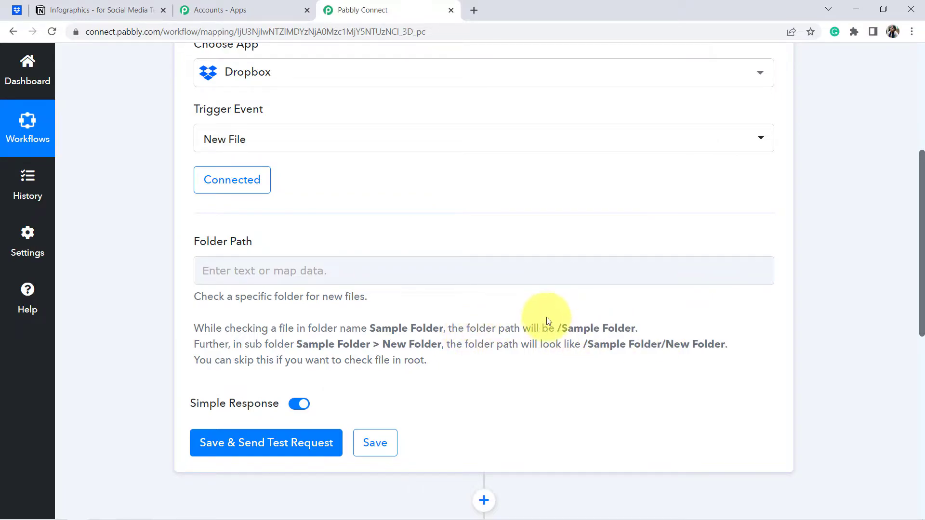
left_click_drag(560, 326, 596, 325)
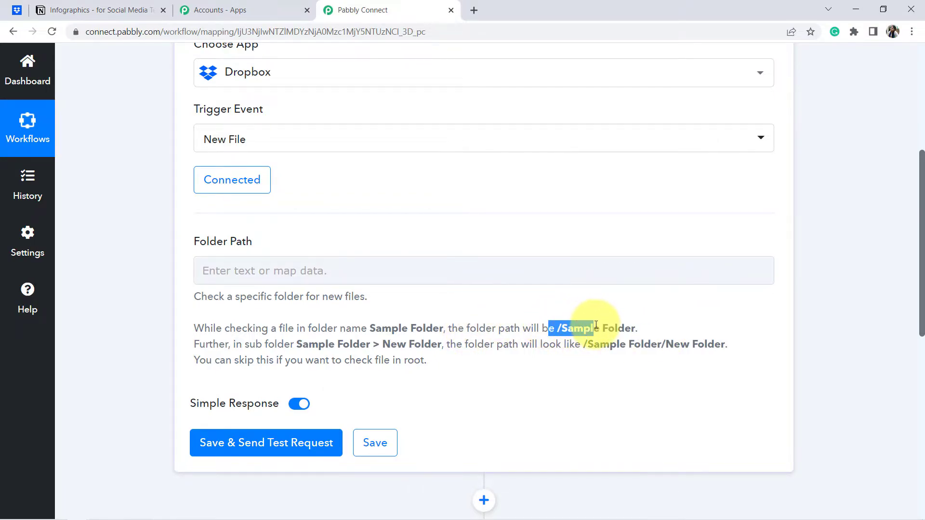
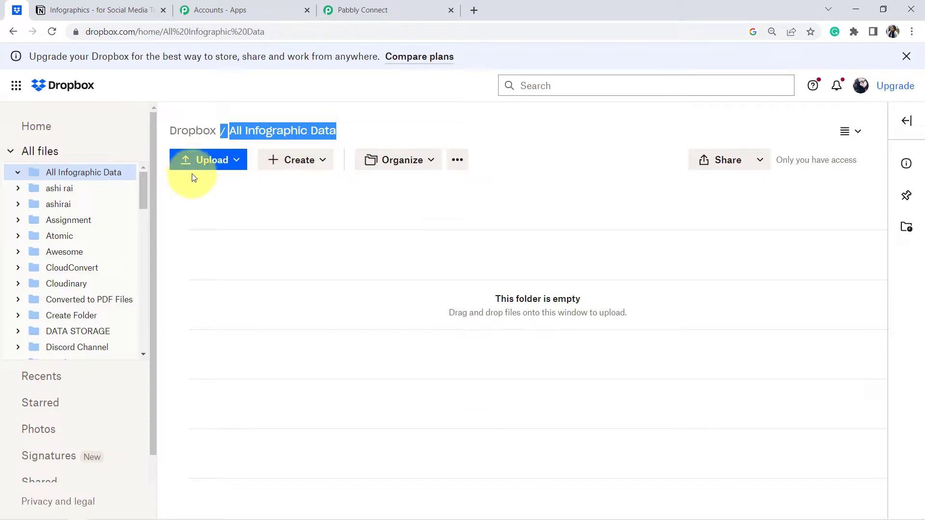
In Dropbox, upload the image Template for Thumbnail from the Desktop into the All Infographic Data folder
left_click(221, 188)
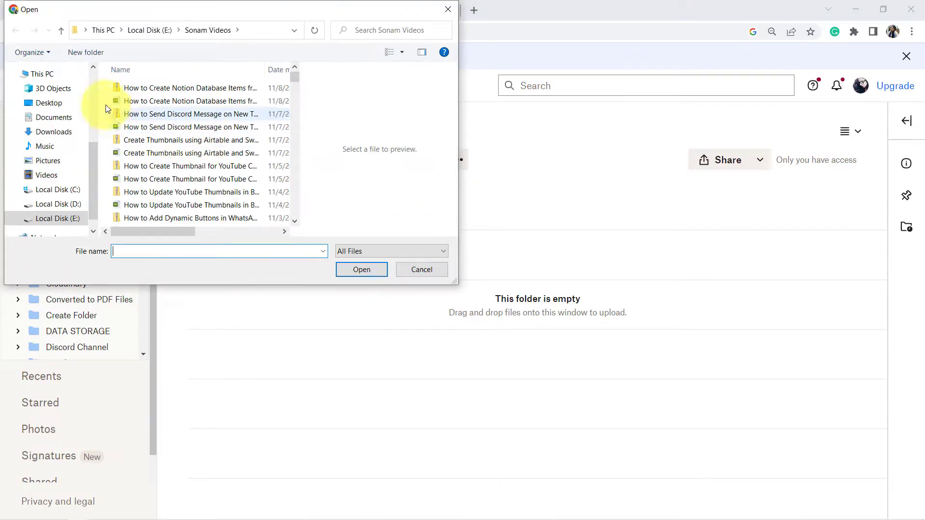
left_click(56, 103)
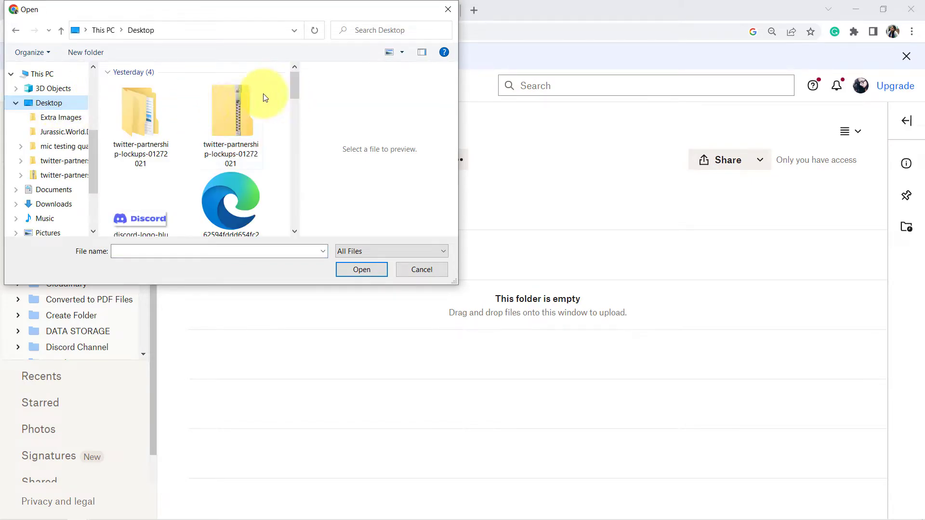
scroll(225, 151, "down", 3)
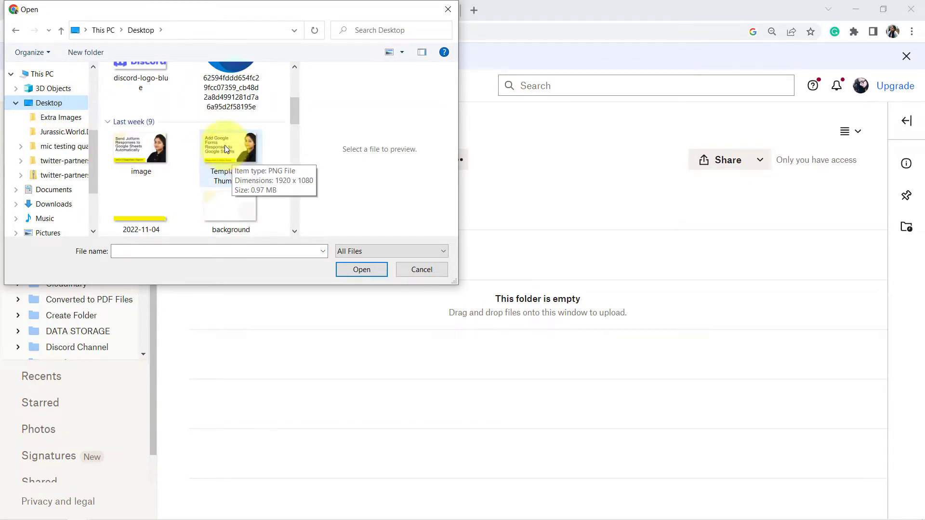
left_click(227, 153)
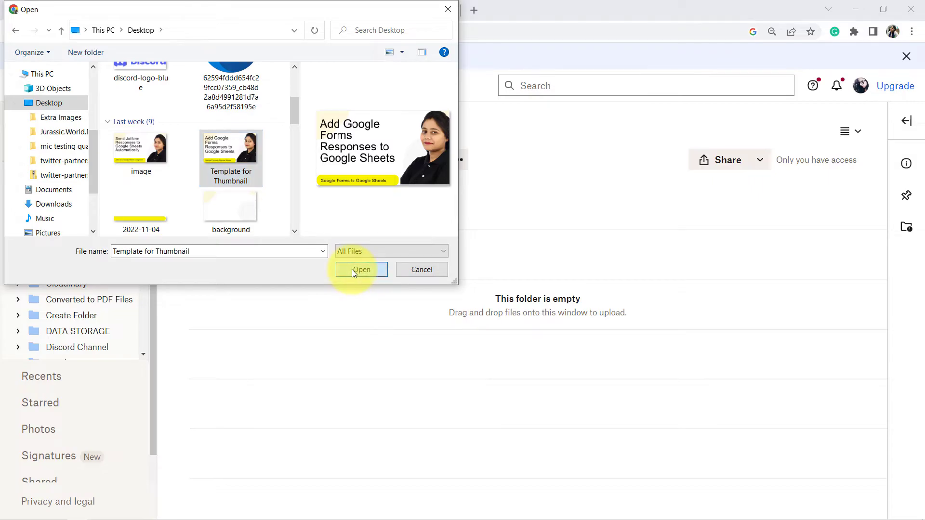
left_click(352, 270)
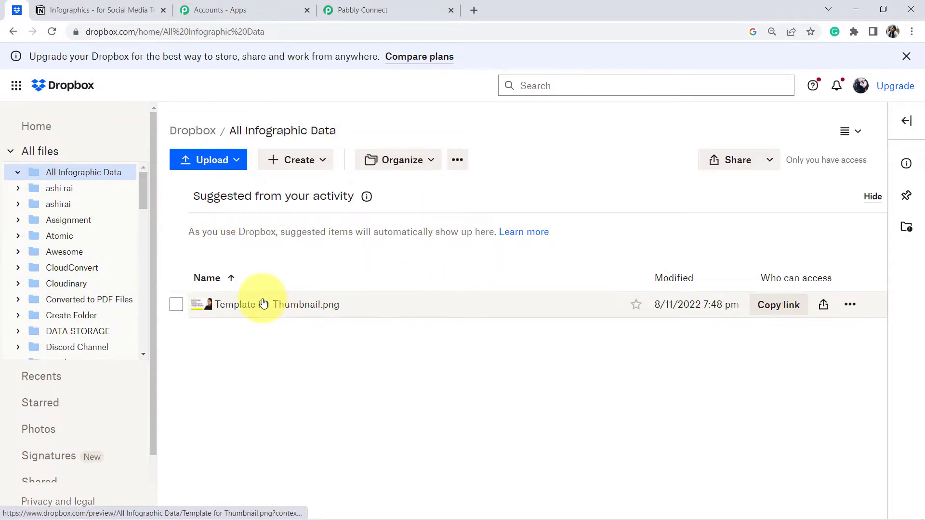
In Pabbly Connect, save the Dropbox trigger and send a test request to retrieve the uploaded file's details
left_click(391, 6)
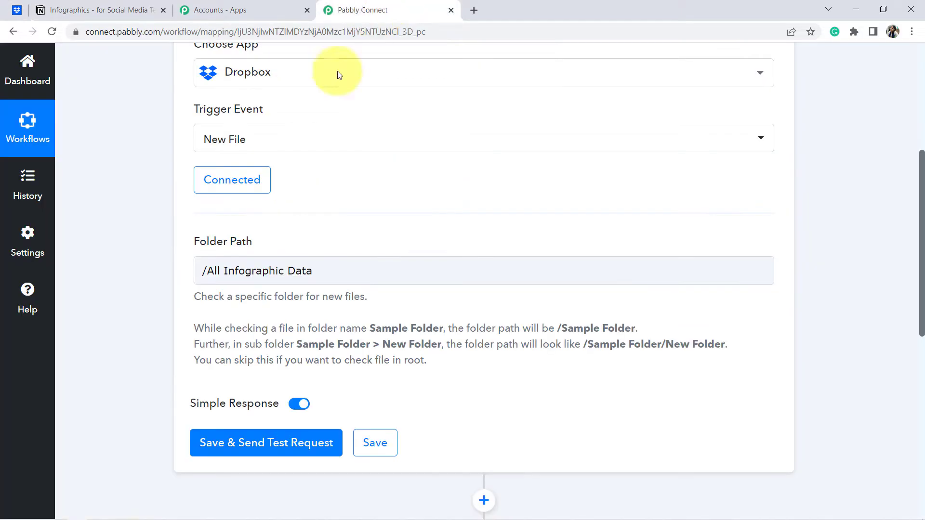
left_click(227, 443)
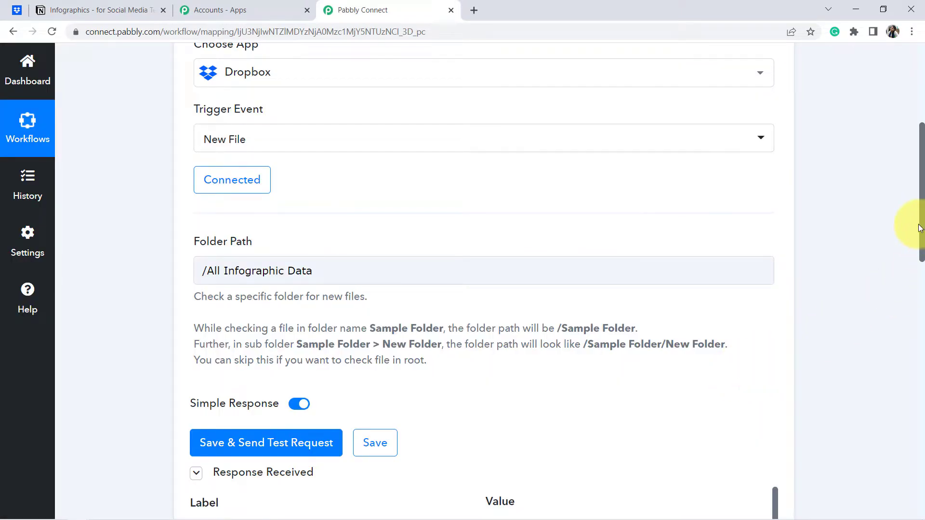
left_click_drag(921, 228, 919, 333)
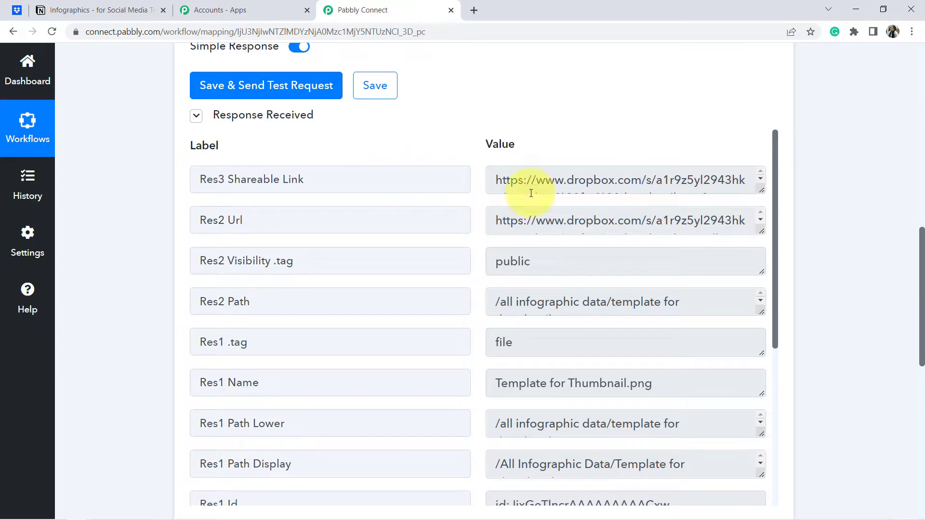
Copy the Res3 Shareable Link value from the test response and open it in a new browser tab to view the image
left_click_drag(766, 191, 761, 243)
triple_click(609, 193)
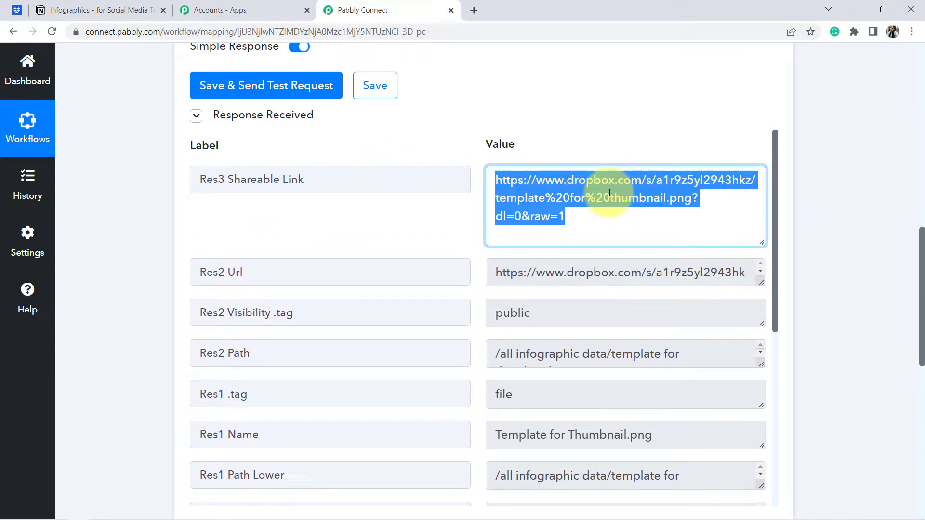
key("ctrl+c")
key("ctrl+t")
key("ctrl+v")
key("Return")
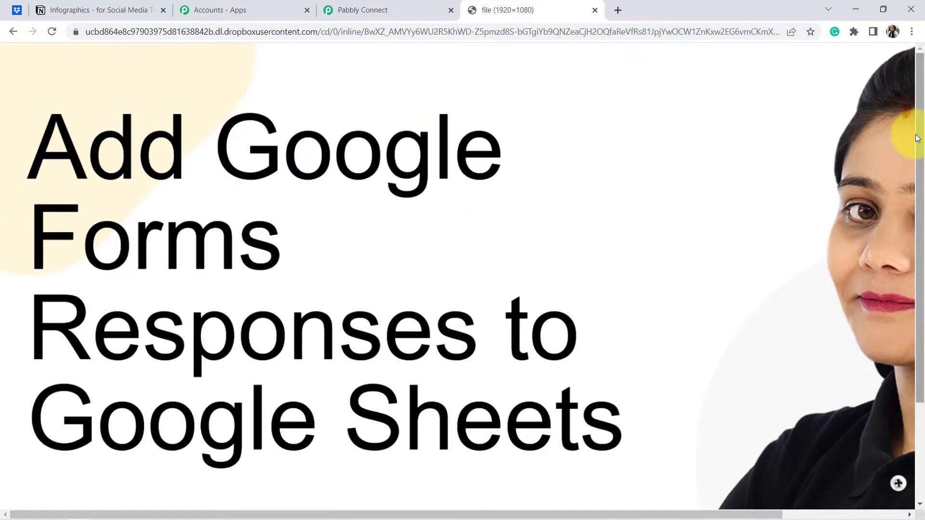
key("ctrl+minus")
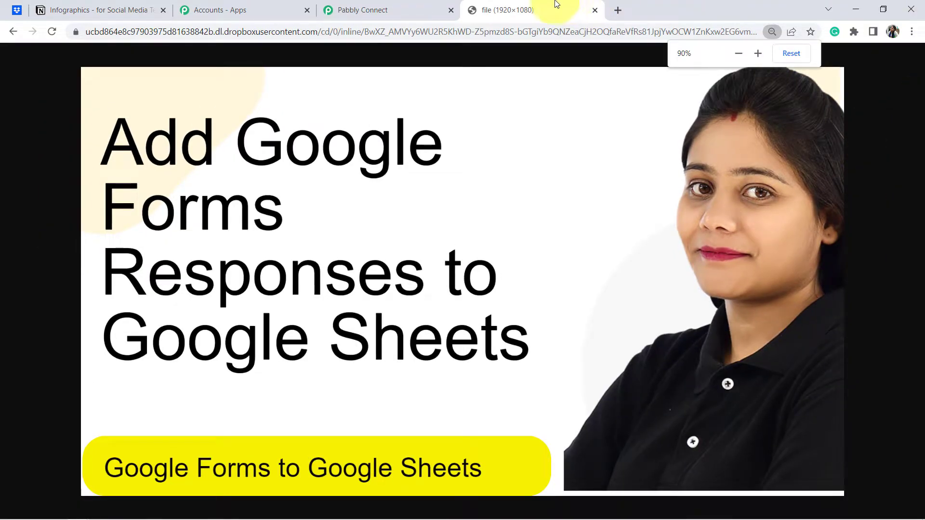
Return to Pabbly Connect and review the remaining response values, including the modification date and the file name
left_click(371, 10)
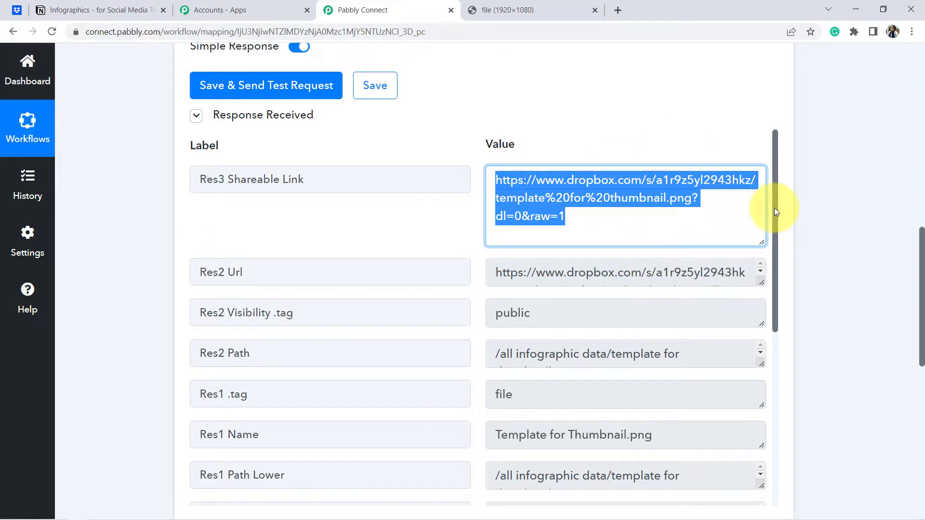
left_click_drag(775, 208, 773, 391)
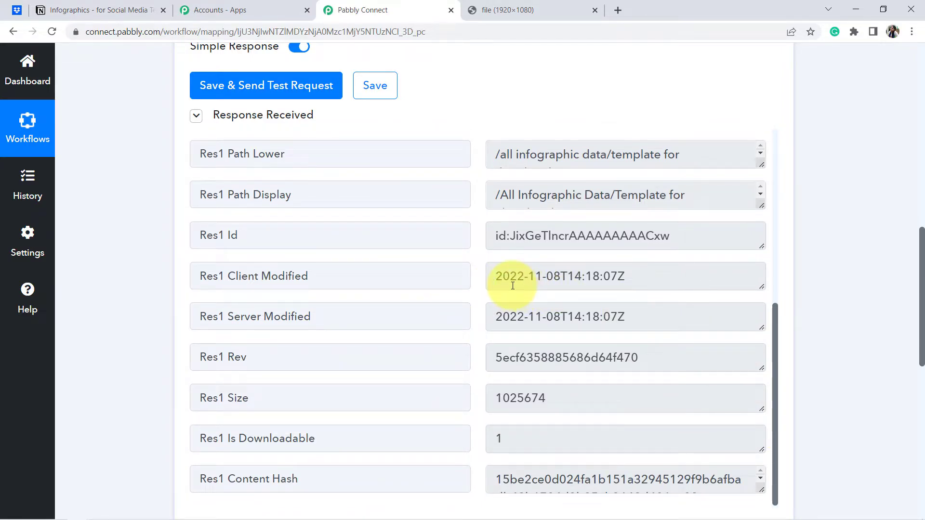
left_click_drag(512, 285, 659, 299)
left_click_drag(773, 383, 778, 298)
triple_click(513, 259)
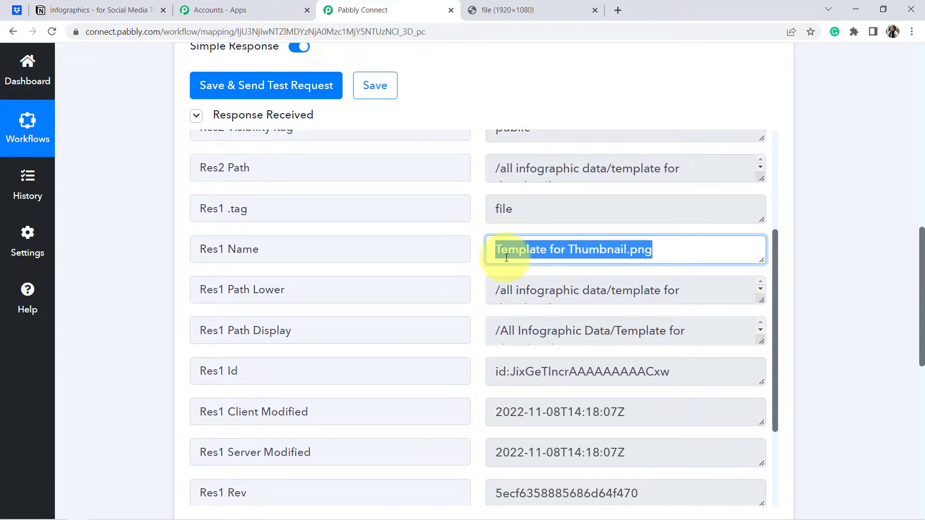
left_click(841, 250)
Find Notion by searching for "notion", choose it as the workflow's action application, and set the action event to Create Database Item
scroll(845, 250, "down", 2)
left_click_drag(920, 276, 915, 395)
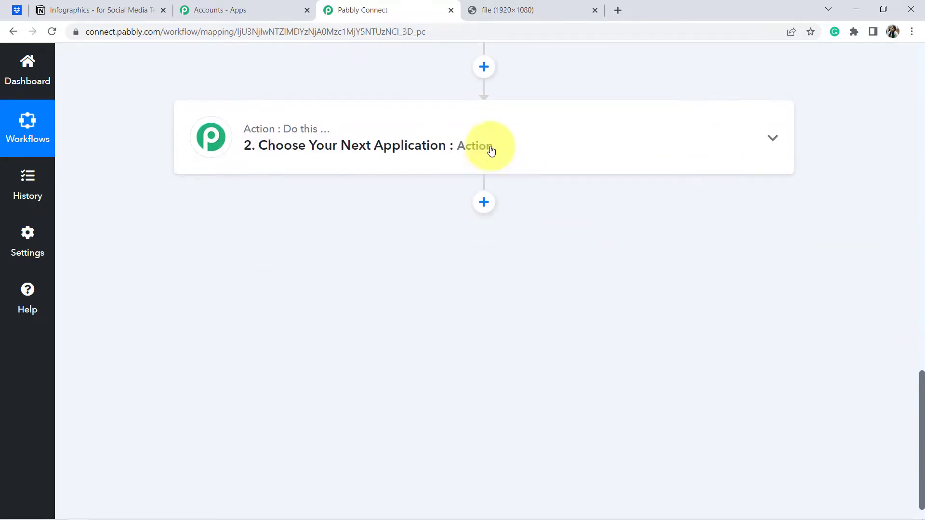
left_click(440, 140)
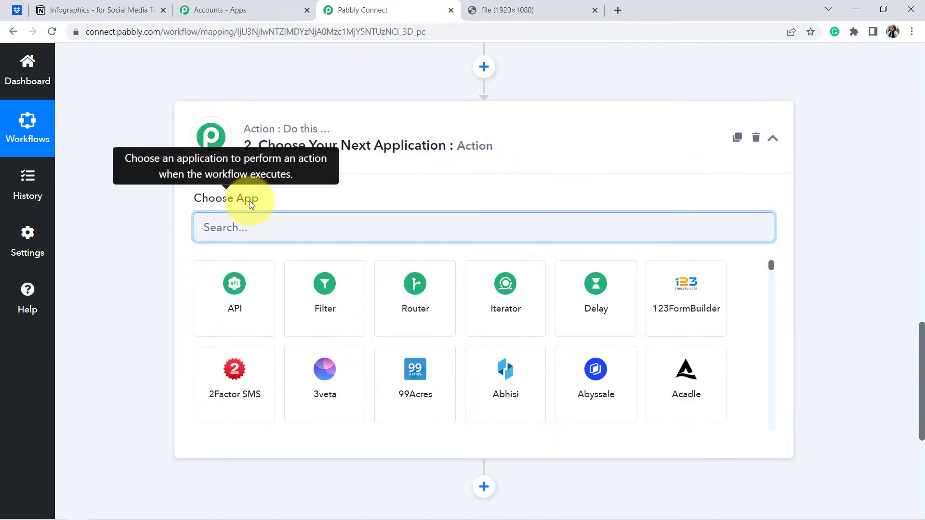
type("noti")
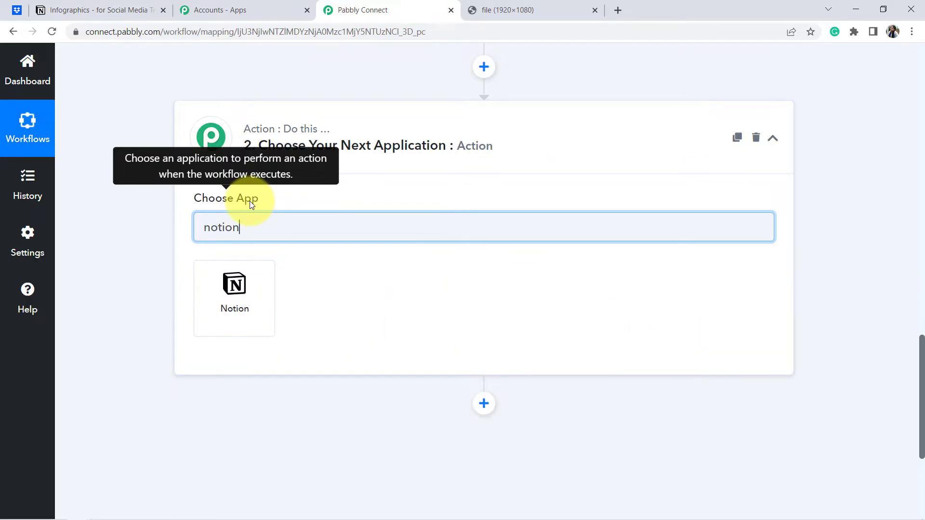
type("on")
left_click(233, 284)
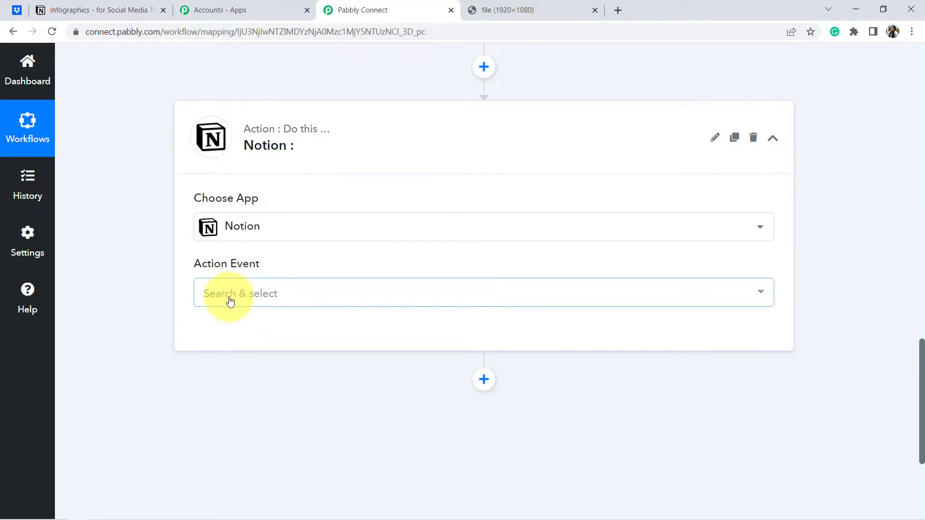
left_click(229, 296)
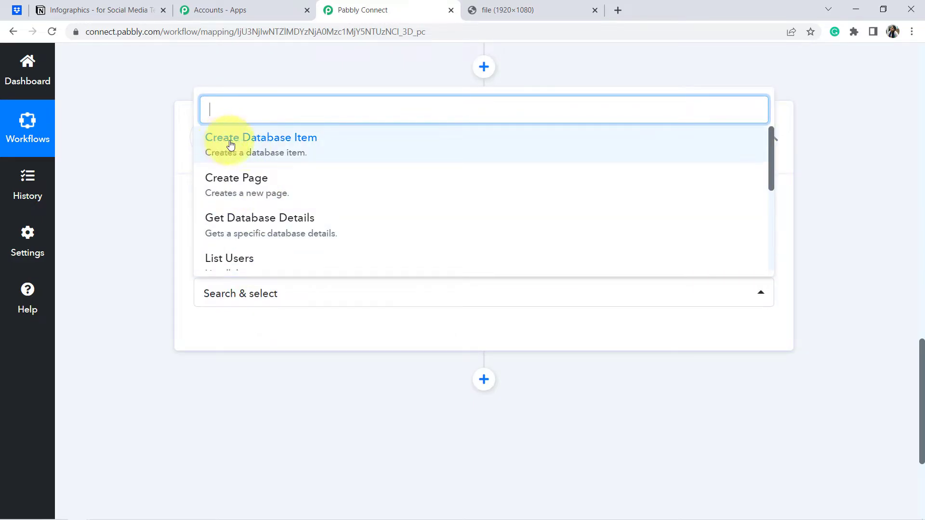
left_click(255, 147)
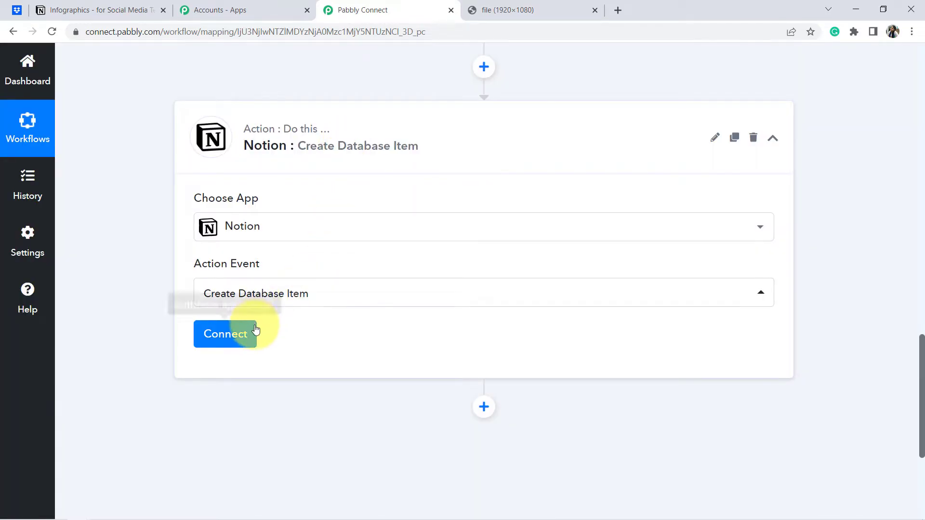
Add a new Notion connection for the action and proceed through the access request to the page selection
left_click(228, 340)
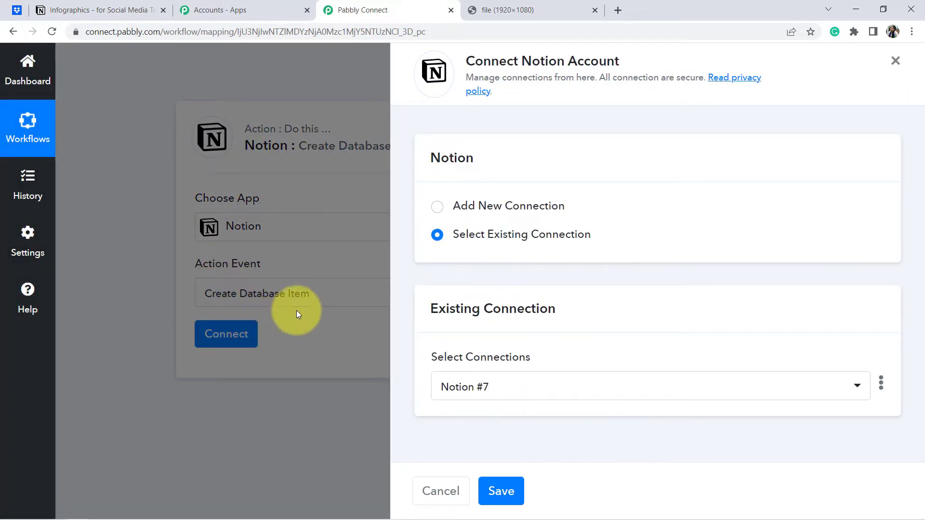
left_click(497, 211)
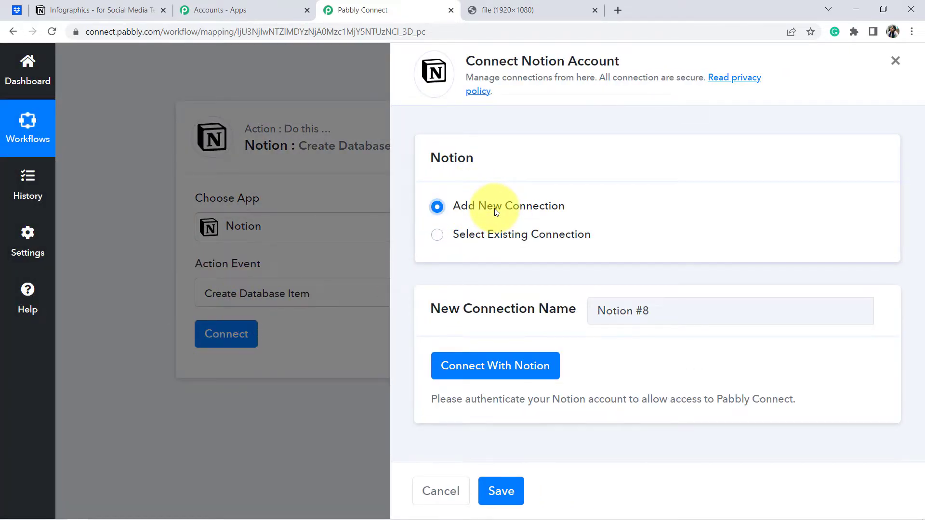
left_click(456, 373)
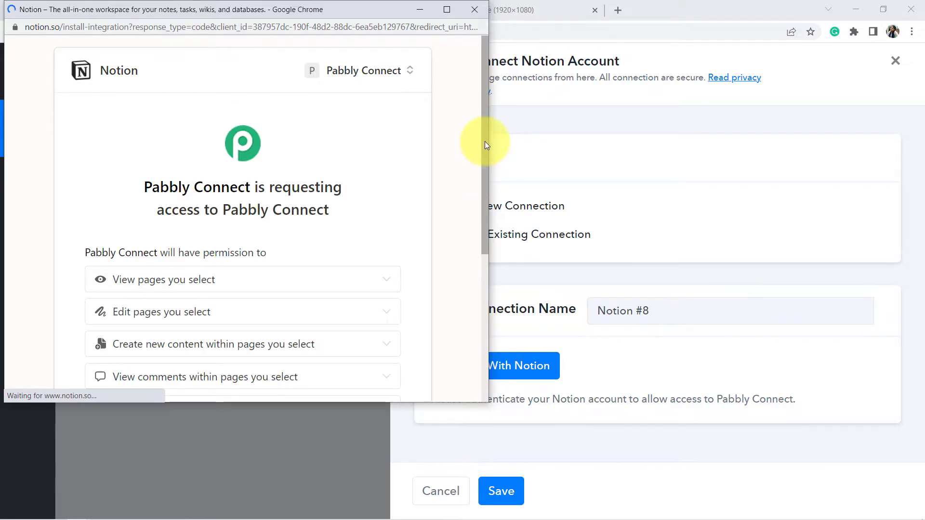
left_click_drag(484, 143, 490, 281)
left_click(320, 261)
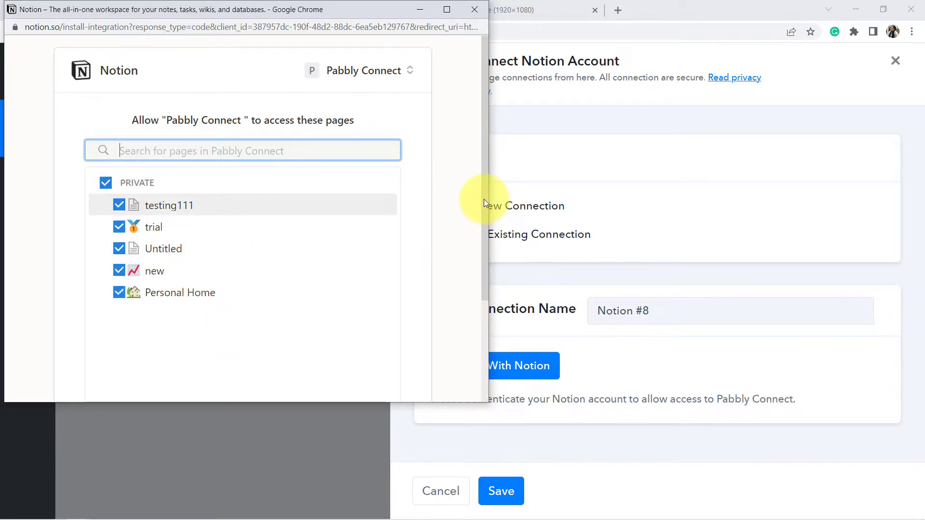
Select all pages in the General section, including Infographics - for Social Media Team, and allow Pabbly Connect to access them
left_click_drag(485, 198, 482, 308)
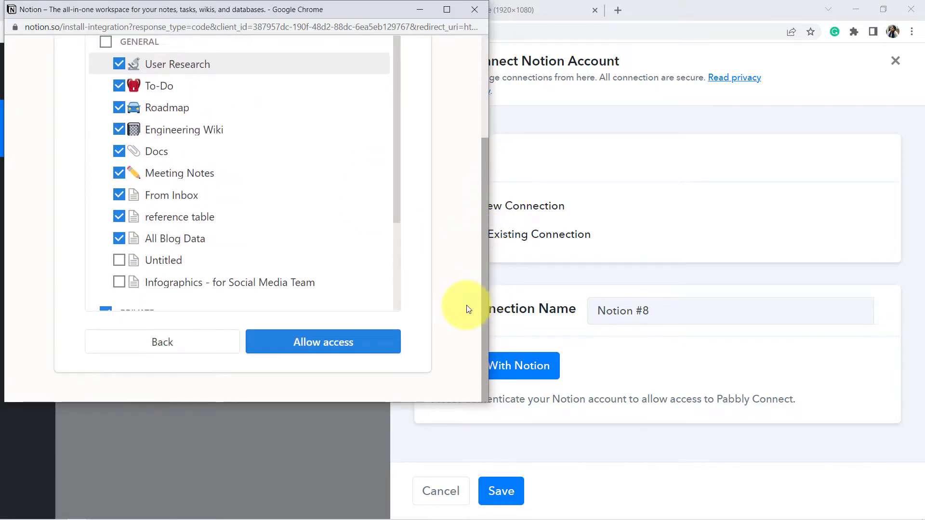
left_click(120, 262)
scroll(120, 287, "up", 3)
left_click(105, 183)
left_click_drag(482, 166, 276, 319)
left_click(296, 344)
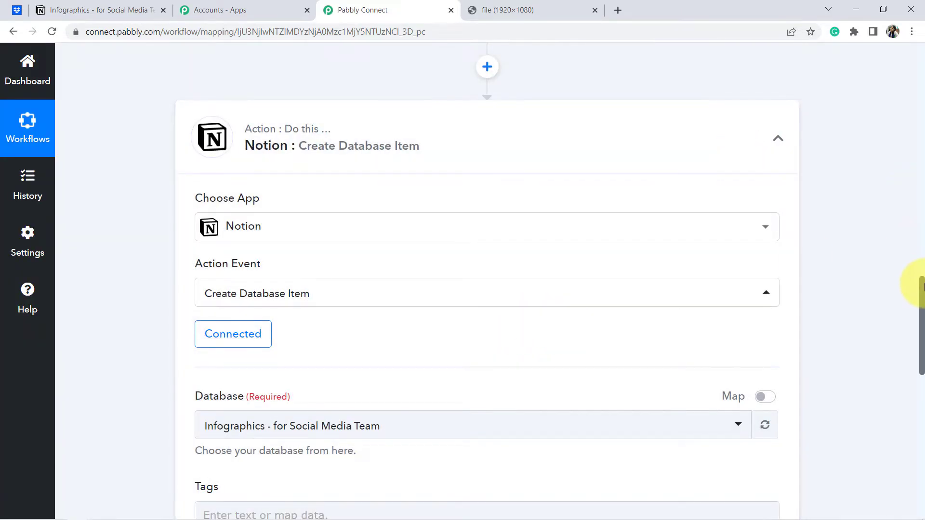
Check the Notion action's Database choices against the Infographics - for Social Media Team page in Notion
left_click_drag(922, 287, 920, 335)
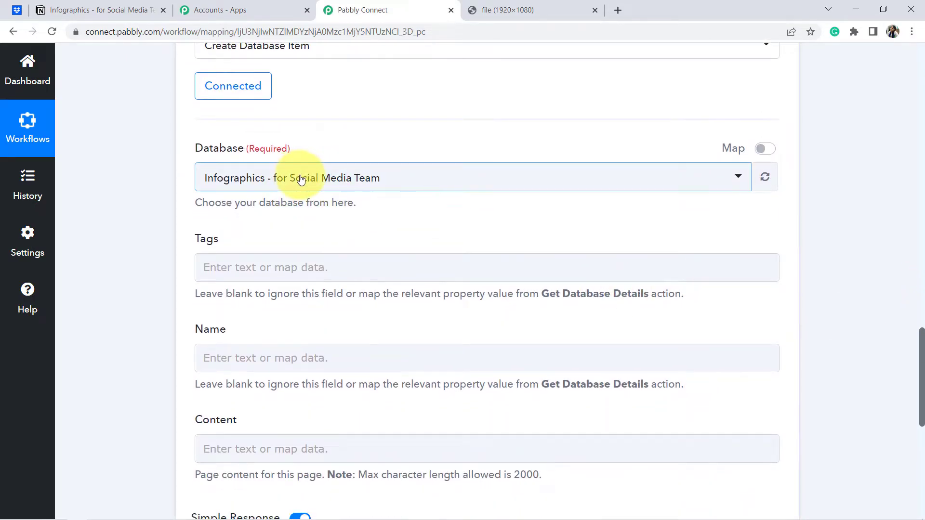
left_click(297, 179)
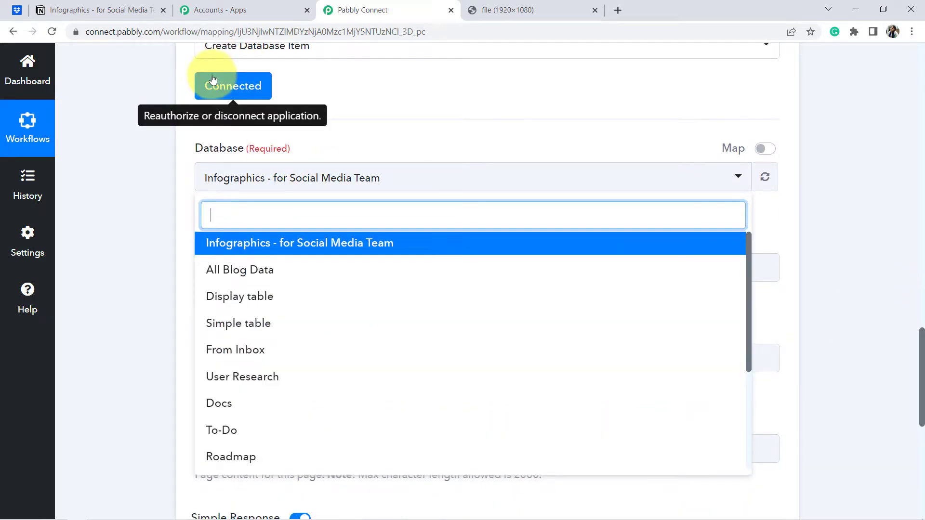
left_click(58, 9)
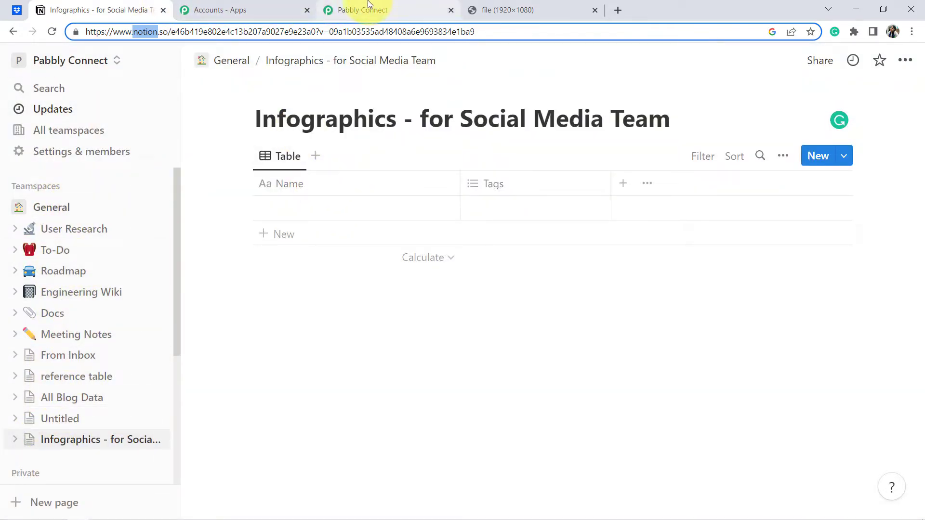
Place the Pabbly Connect workflow tab beside the Notion tab and close the Accounts - Apps tab
left_click_drag(371, 4, 252, 5)
left_click(449, 11)
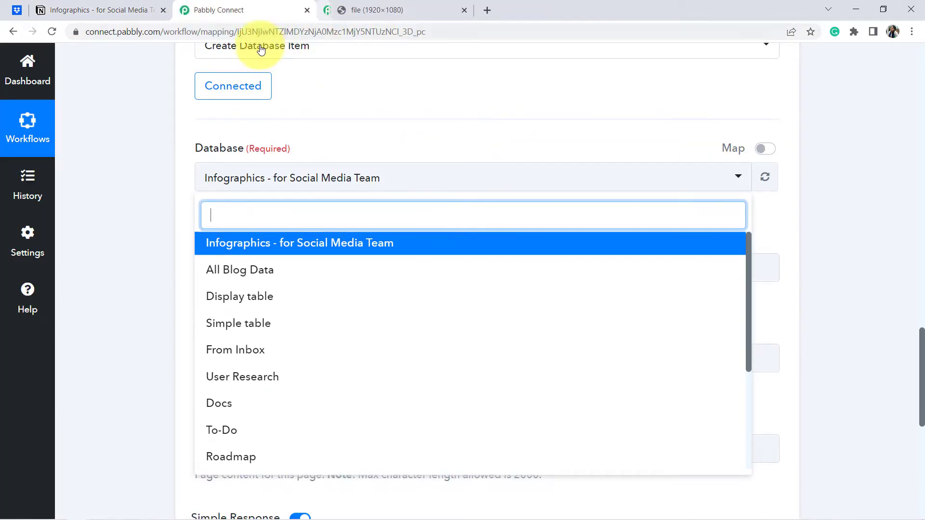
Check the database title in Notion and choose Infographics - for Social Media Team as the Notion action's database
left_click(116, 10)
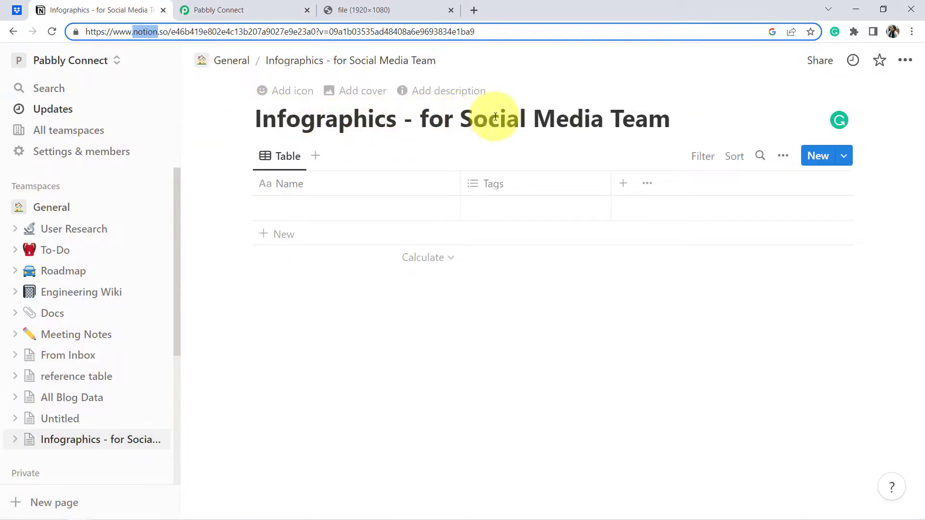
left_click(183, 5)
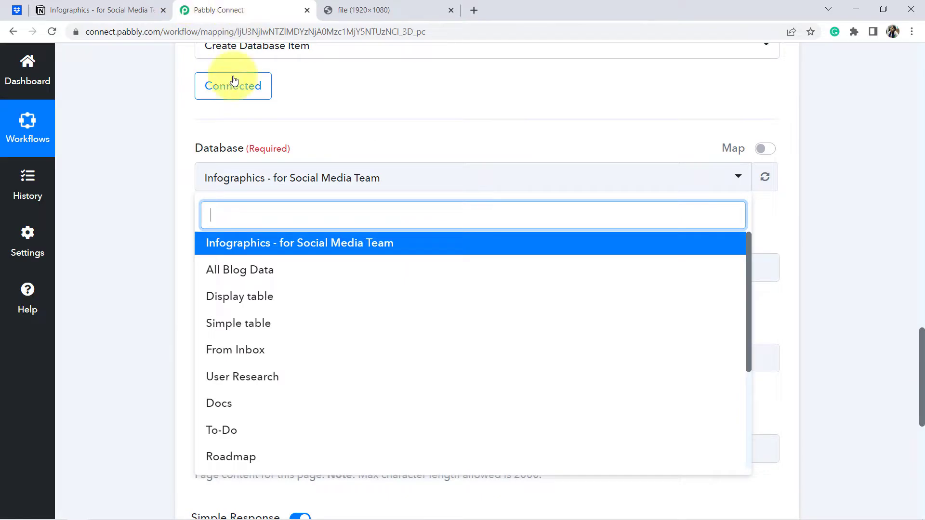
left_click(277, 243)
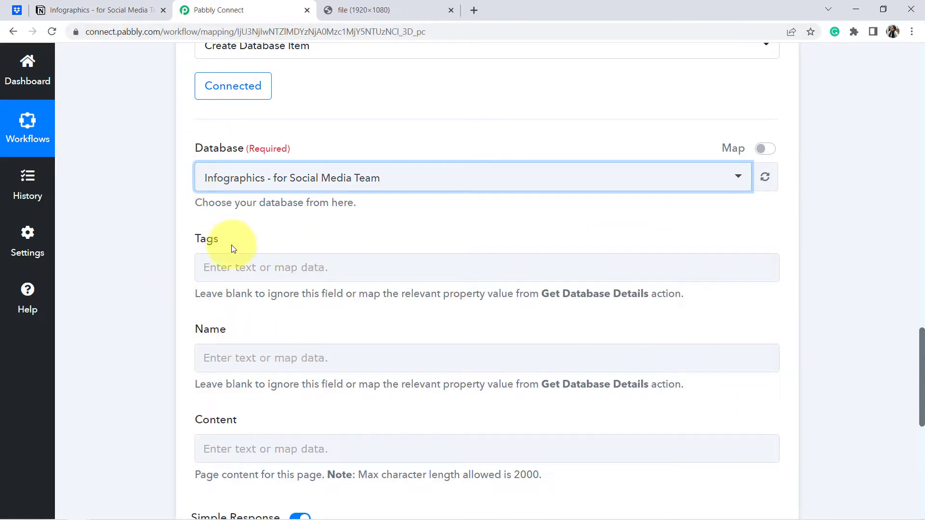
In the Notion database table, rename the Name column to File URL and the Tags column to File Name
left_click(44, 4)
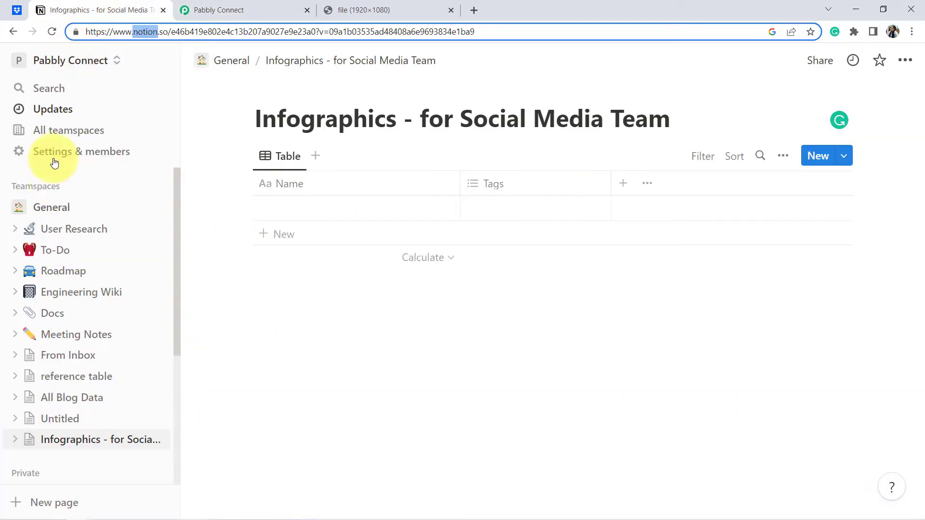
left_click(286, 186)
double_click(285, 222)
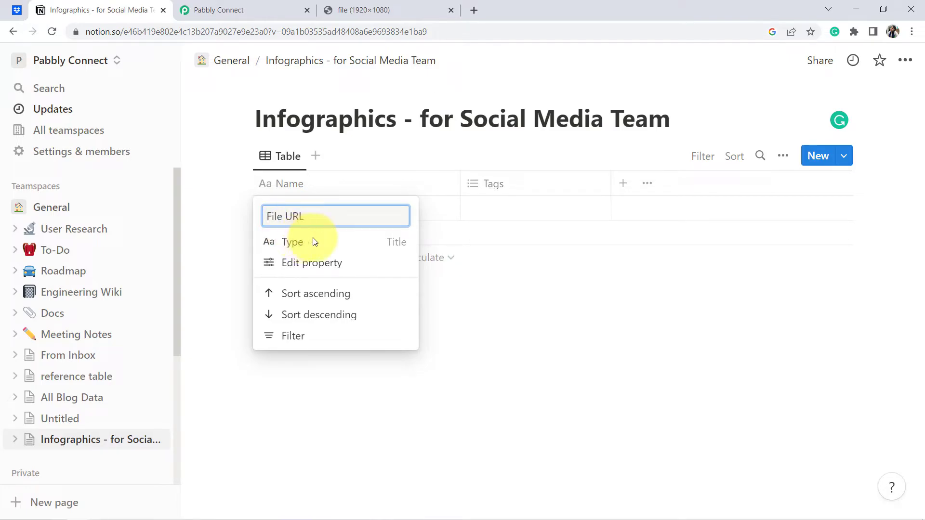
left_click(491, 350)
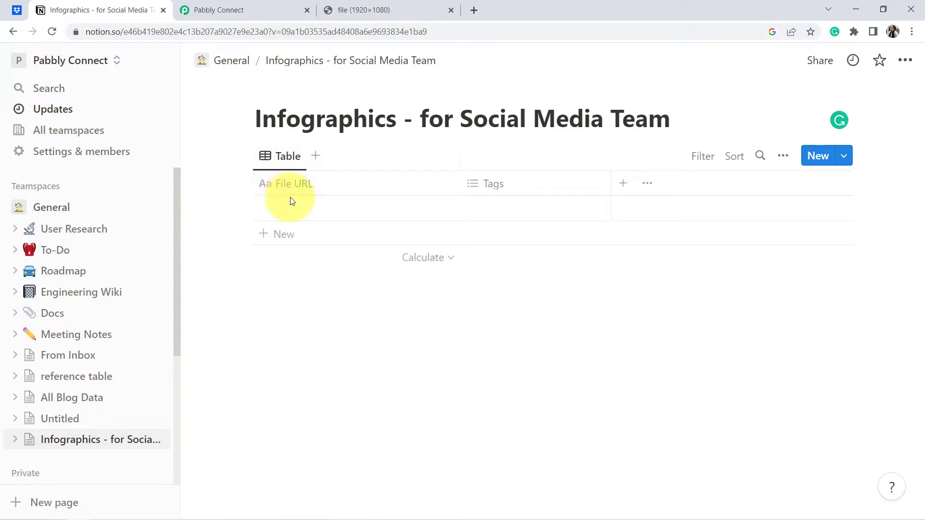
left_click(508, 187)
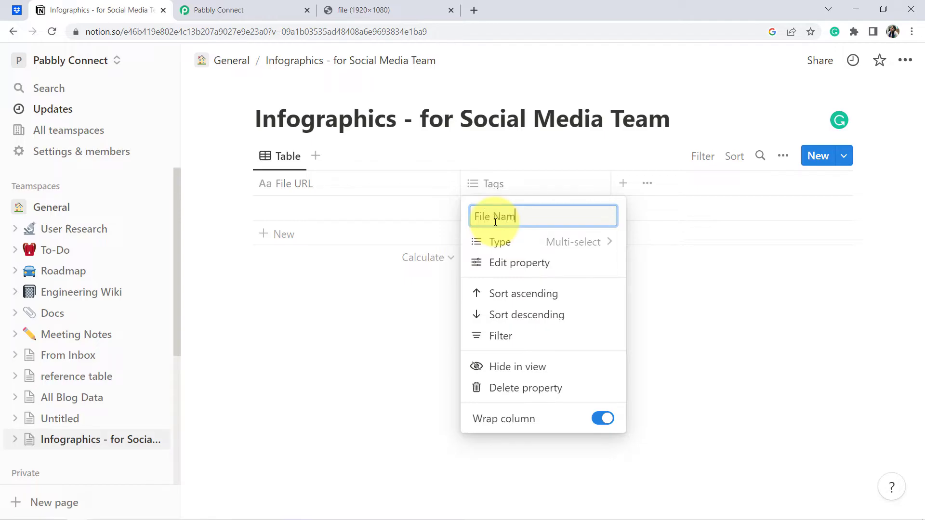
left_click(644, 301)
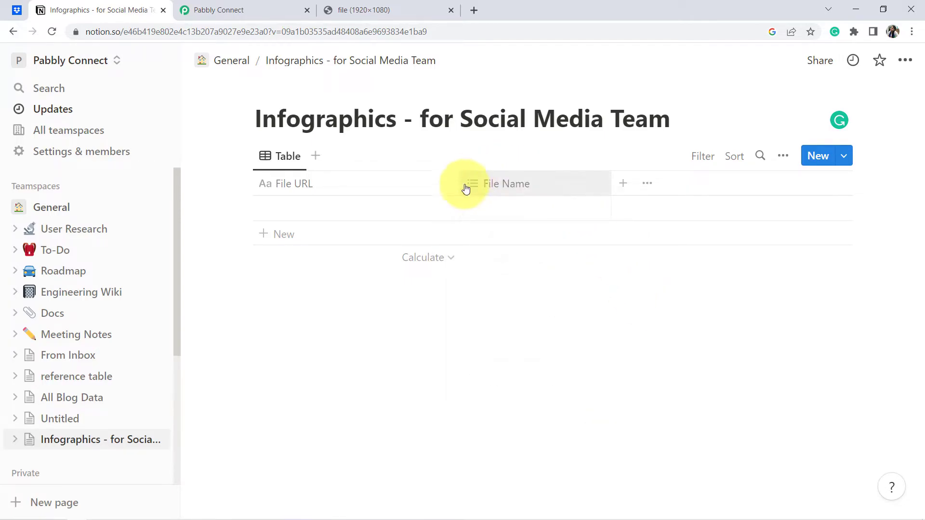
Refresh the database fields in the Pabbly Connect action and compare them with the renamed File URL and File Name columns in Notion
left_click(231, 12)
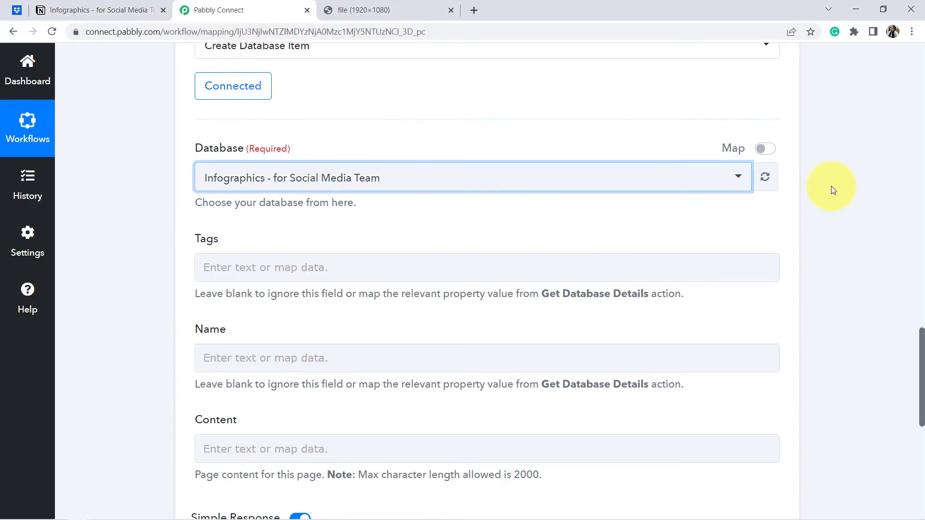
left_click(760, 183)
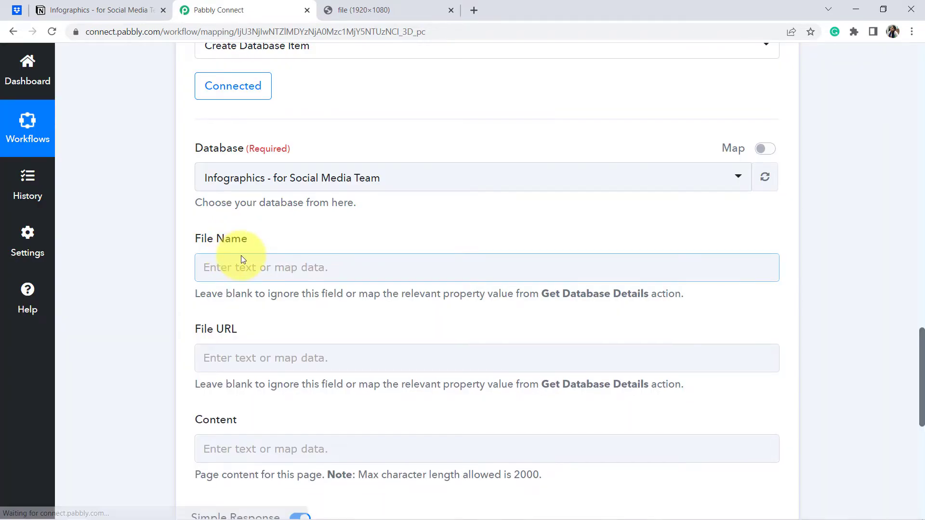
left_click(240, 257)
left_click(72, 10)
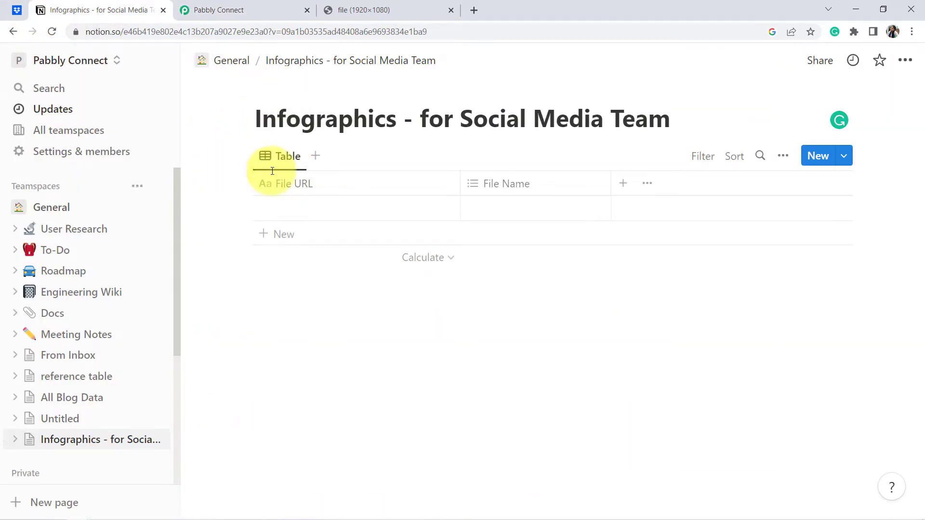
left_click(284, 9)
left_click_drag(196, 247, 256, 326)
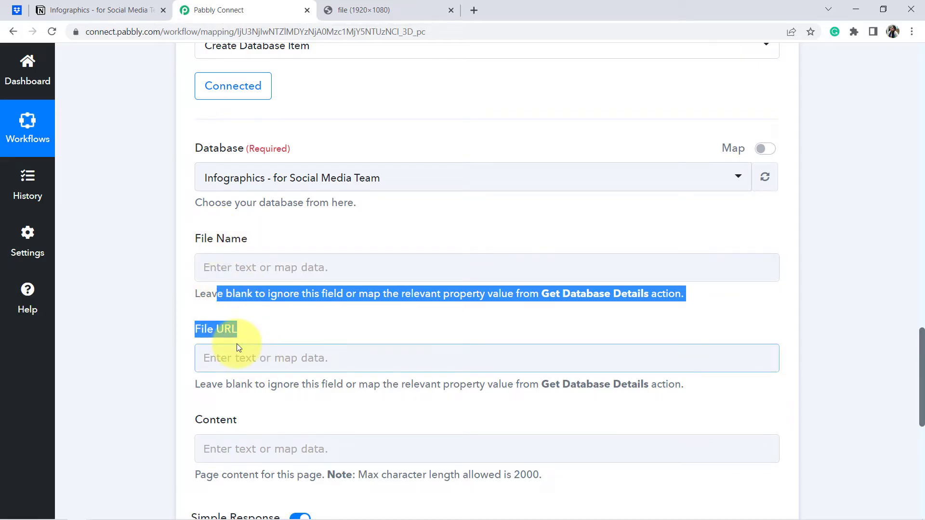
Map the action's File Name field to Res1 Name from the Dropbox: New File step
mouse_move(923, 377)
left_mouse_down()
mouse_move(895, 230)
mouse_move(920, 347)
mouse_move(914, 386)
left_mouse_up()
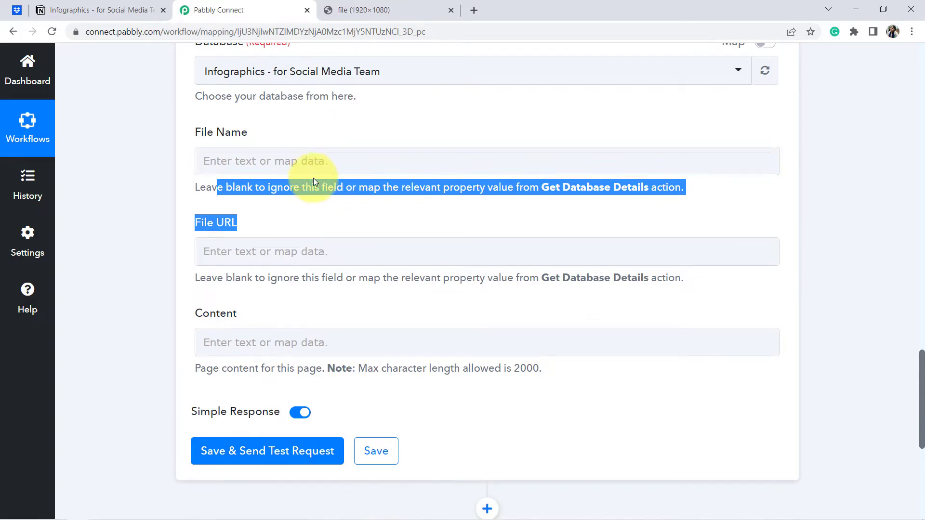
left_click(269, 161)
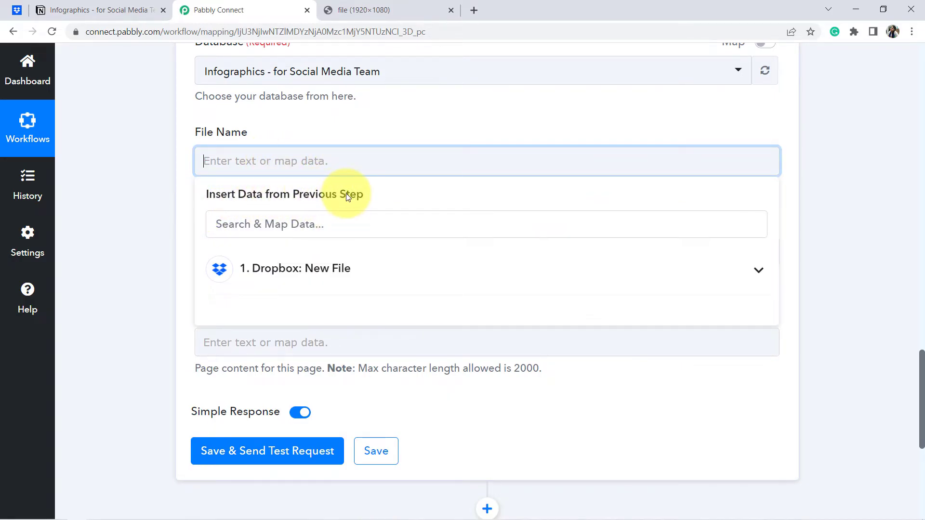
left_click(289, 275)
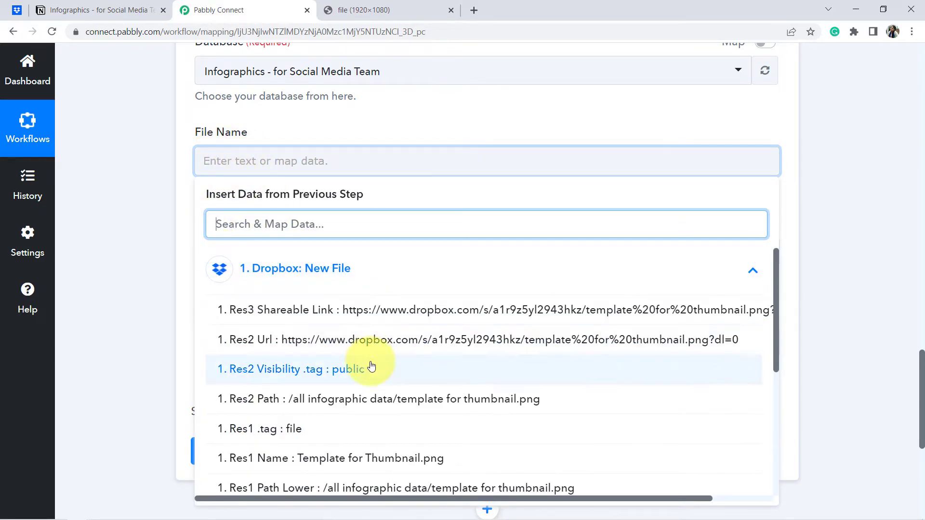
left_click(367, 460)
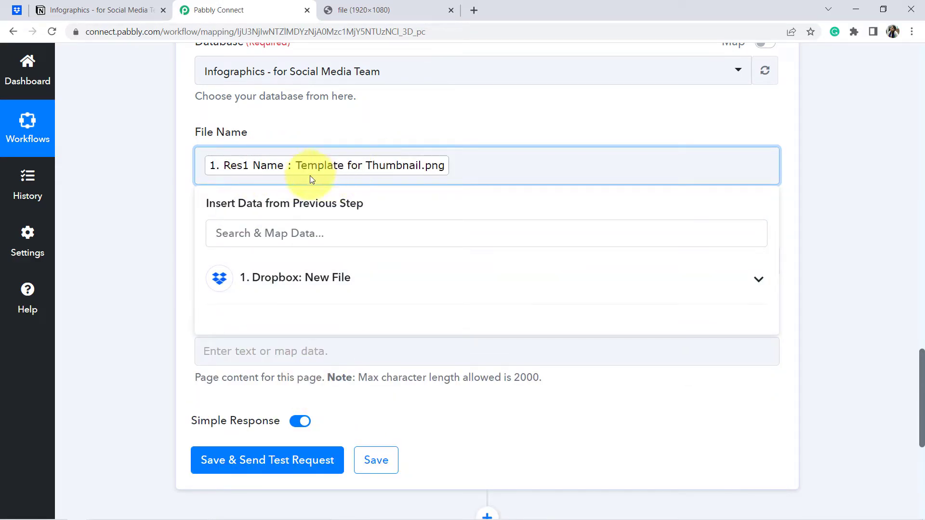
left_click(155, 244)
Map the action's File URL field to Res3 Shareable Link from the Dropbox: New File step
left_click(266, 264)
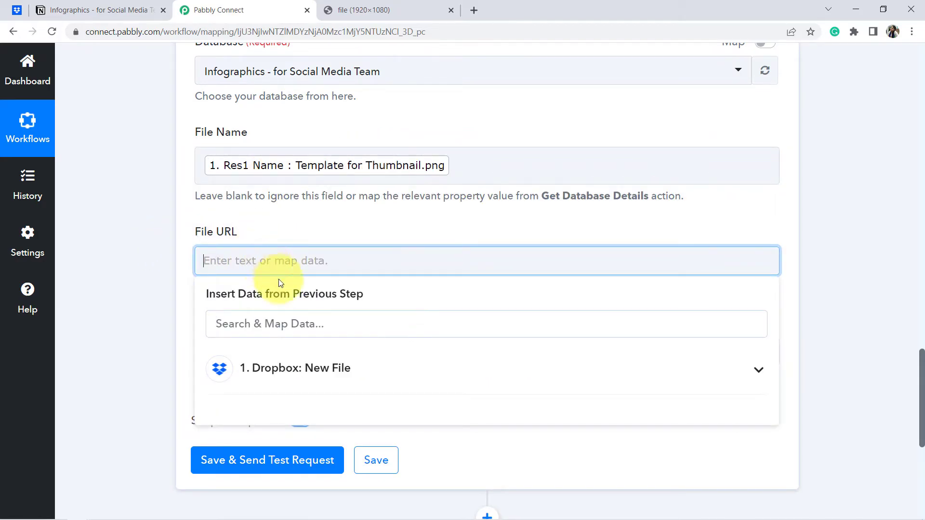
left_click(282, 364)
left_click(255, 325)
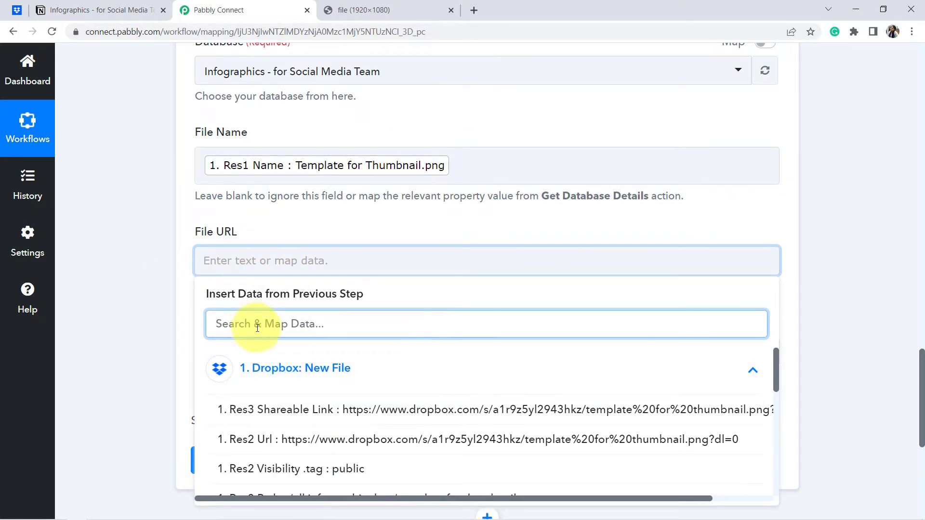
left_click(363, 411)
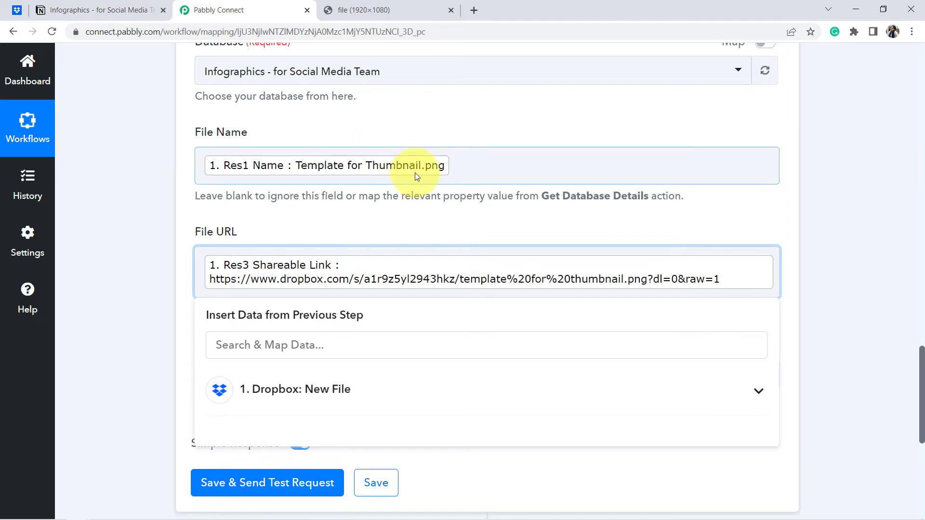
Save the Notion Create Database Item action and send a test request
scroll(921, 383, "down", 1)
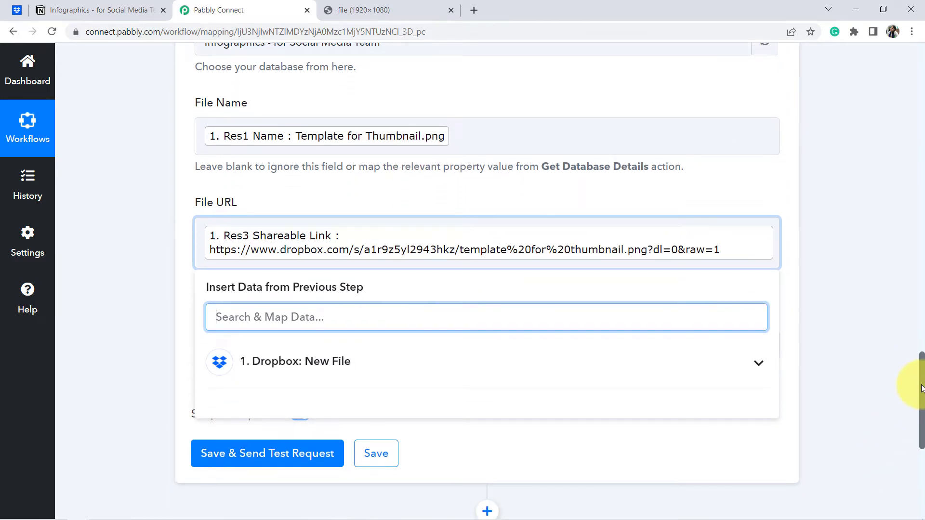
left_click_drag(920, 392, 920, 445)
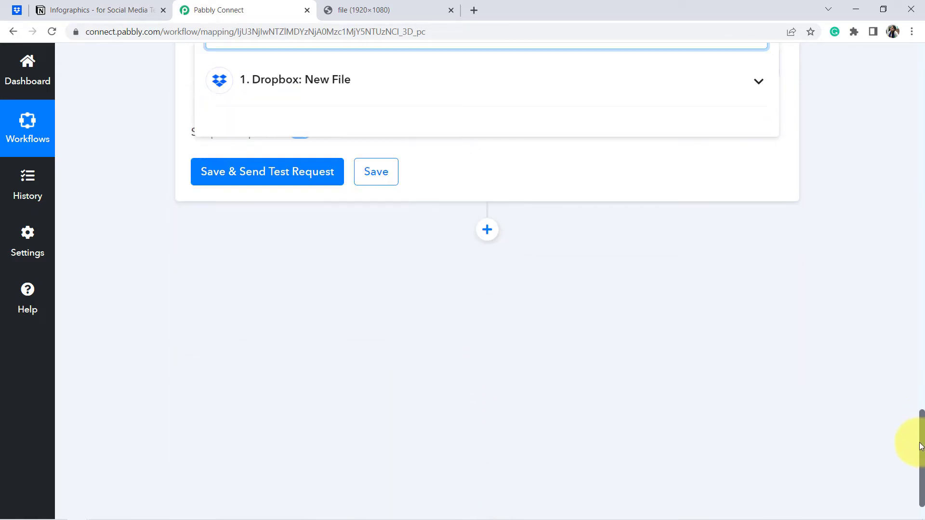
left_click(222, 178)
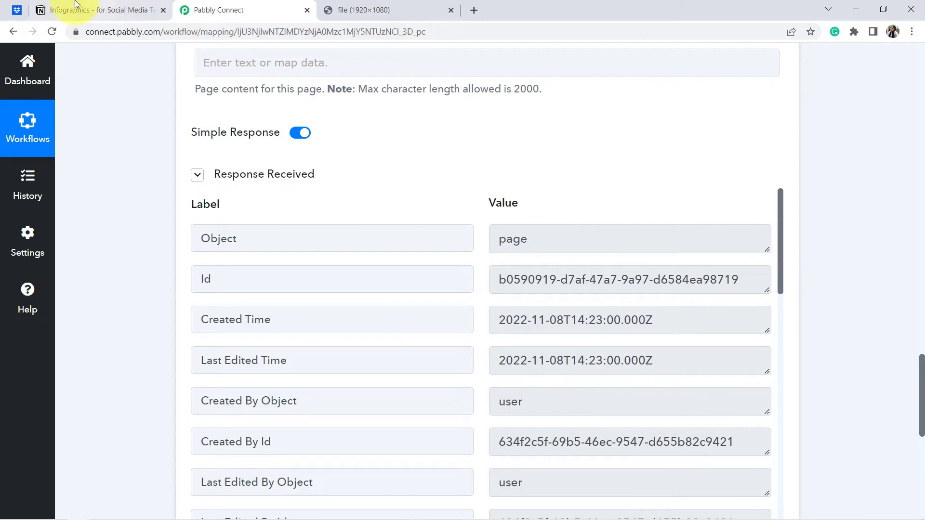
Copy the new entry's File URL from the Notion database and open it in a new browser tab to check the image at 100% zoom
left_click(44, 9)
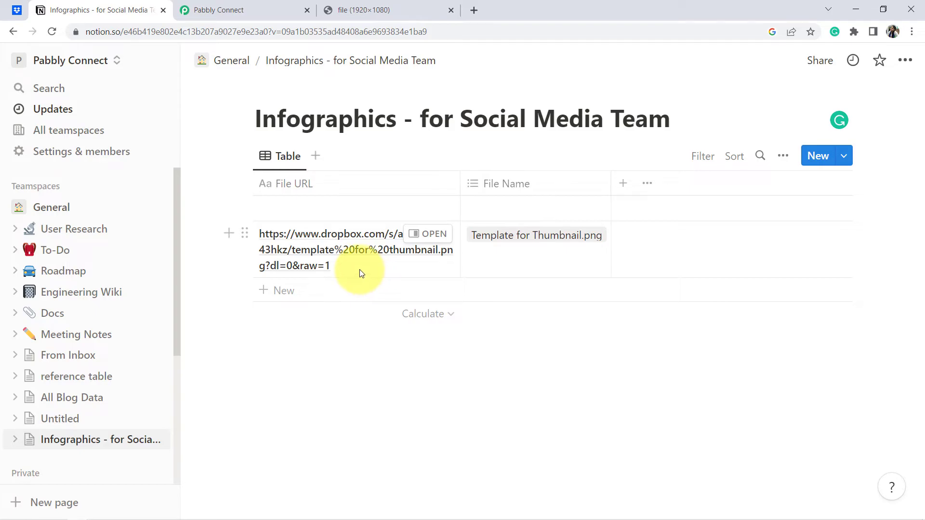
double_click(317, 242)
key("ctrl+a")
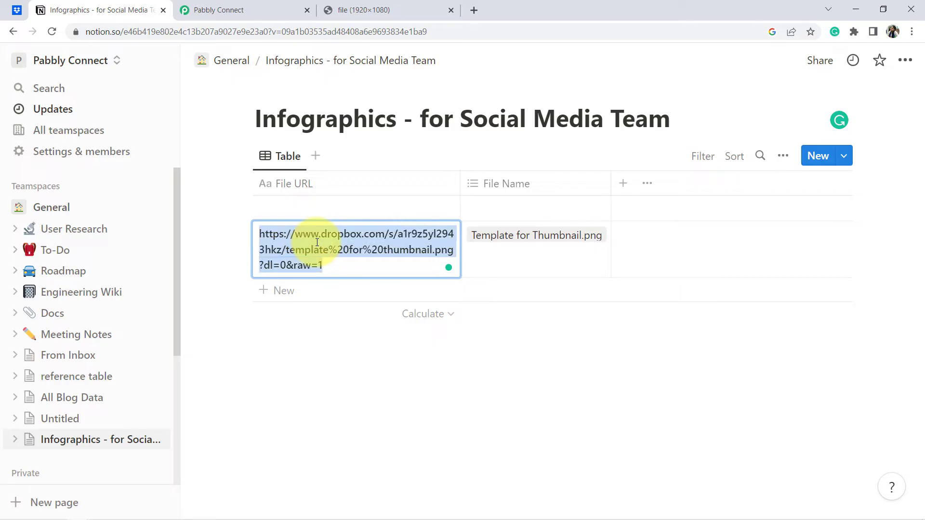
key("ctrl+c")
key("ctrl+t")
key("ctrl+v")
key("Return")
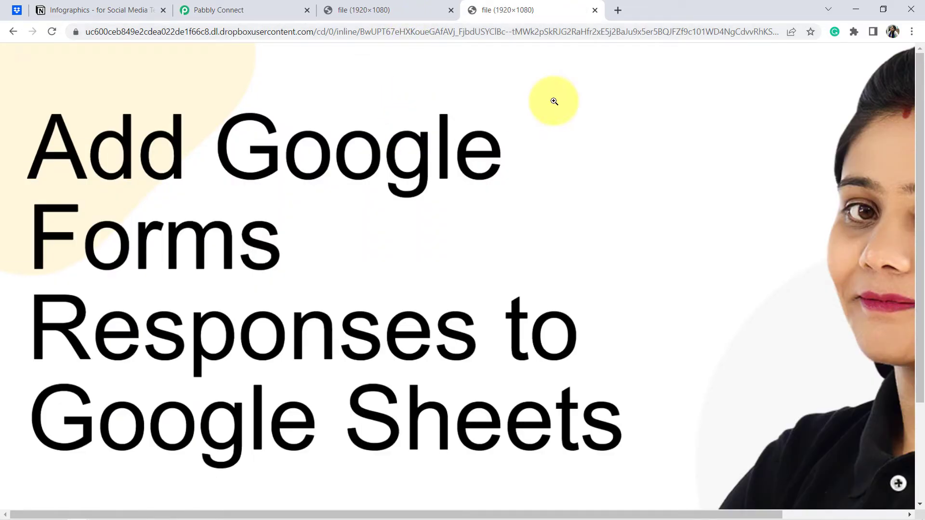
key("ctrl+0")
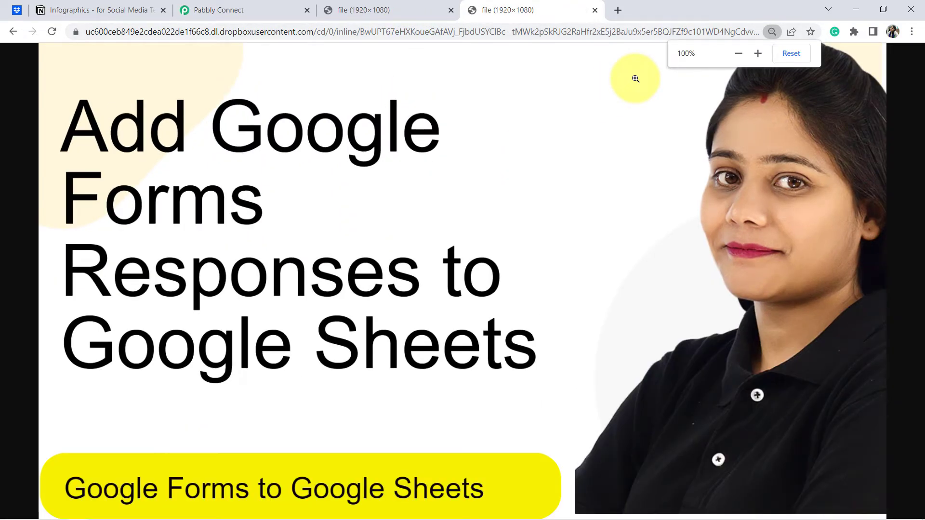
Review the All Infographic Data folder in Dropbox, the workflow's trigger and action in Pabbly Connect, and the new entry in the Notion database
left_click(29, 11)
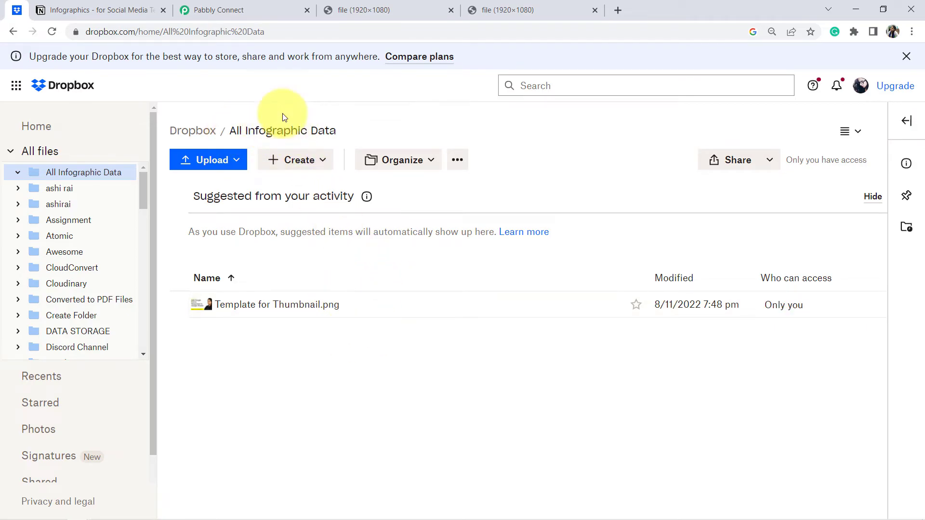
left_click(203, 9)
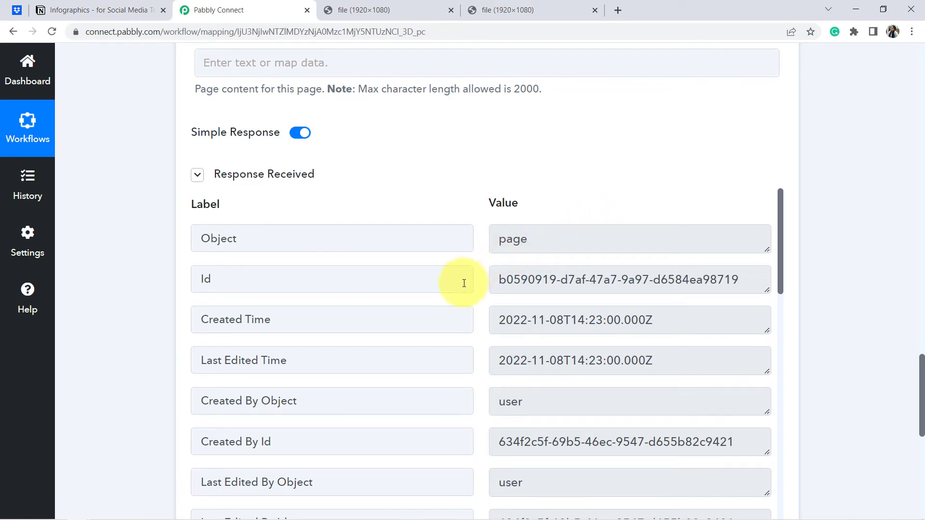
left_click(65, 9)
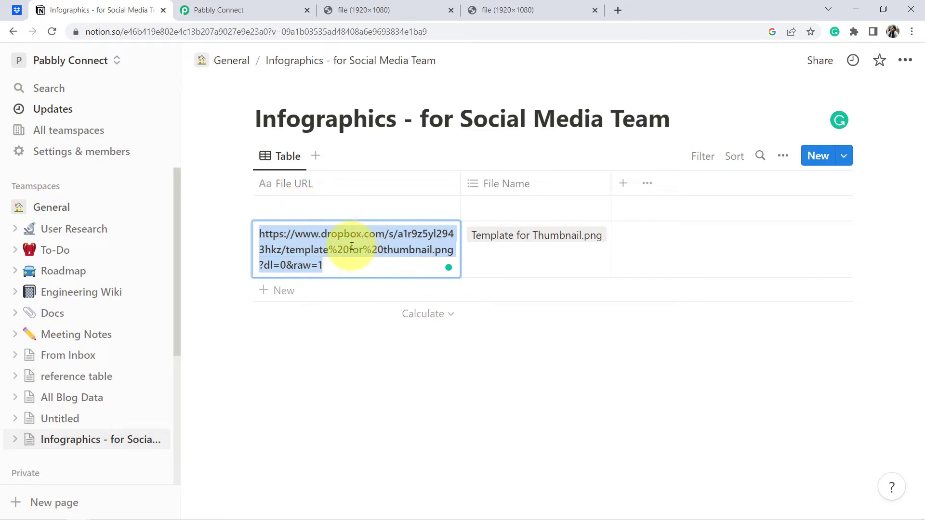
left_click(222, 13)
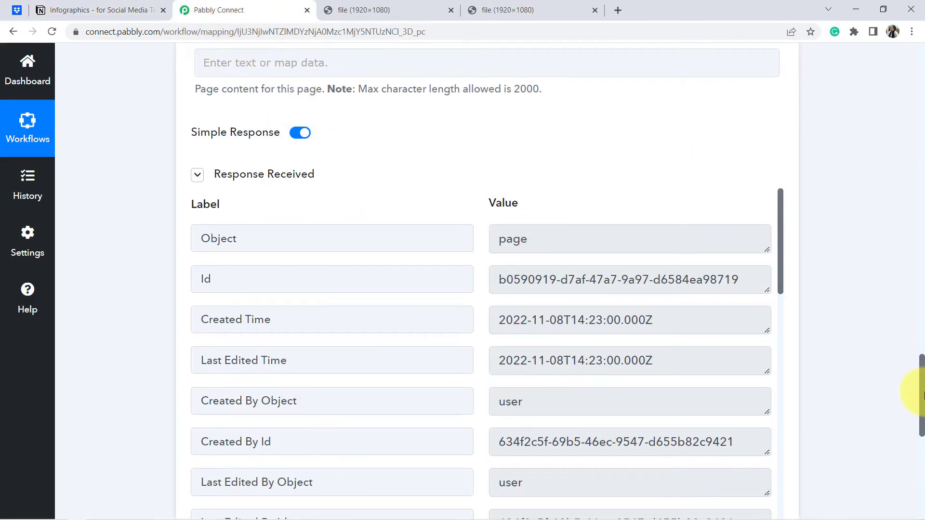
left_click_drag(921, 424, 912, 84)
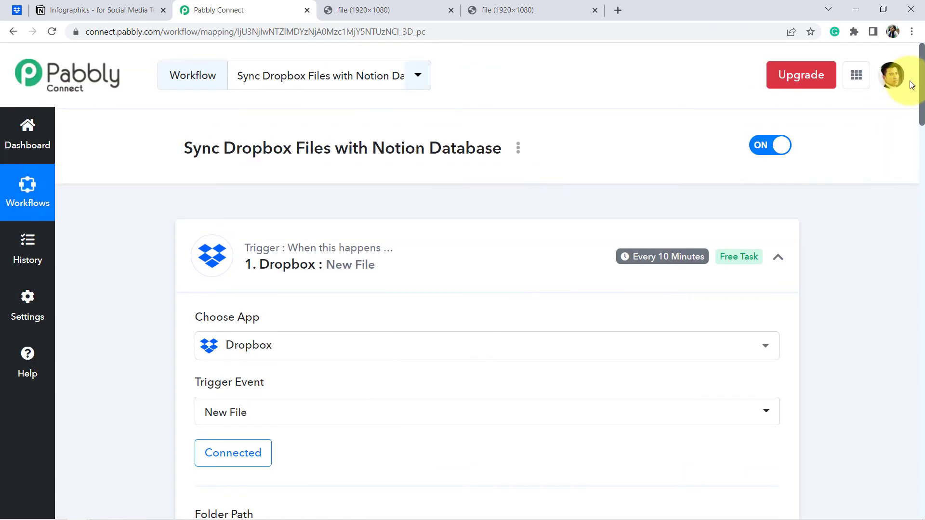
left_click(328, 272)
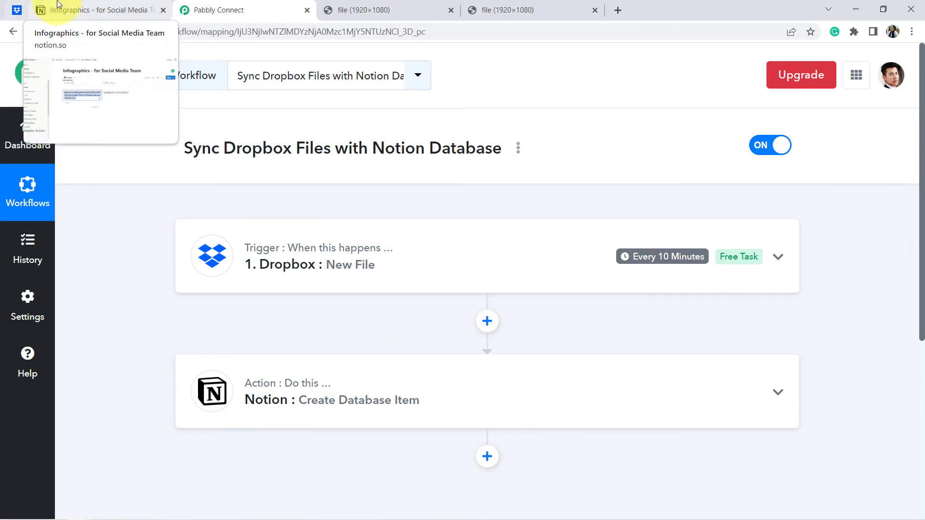
left_click(43, 9)
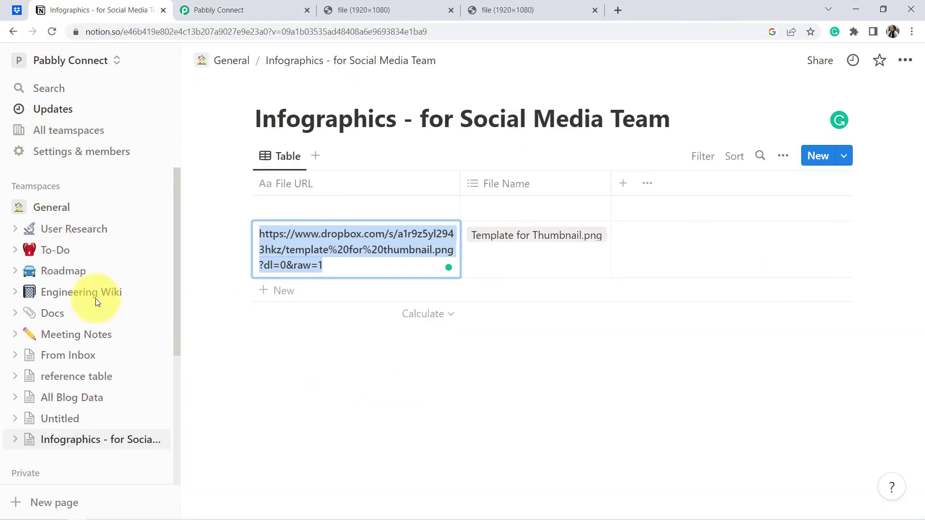
left_click(229, 10)
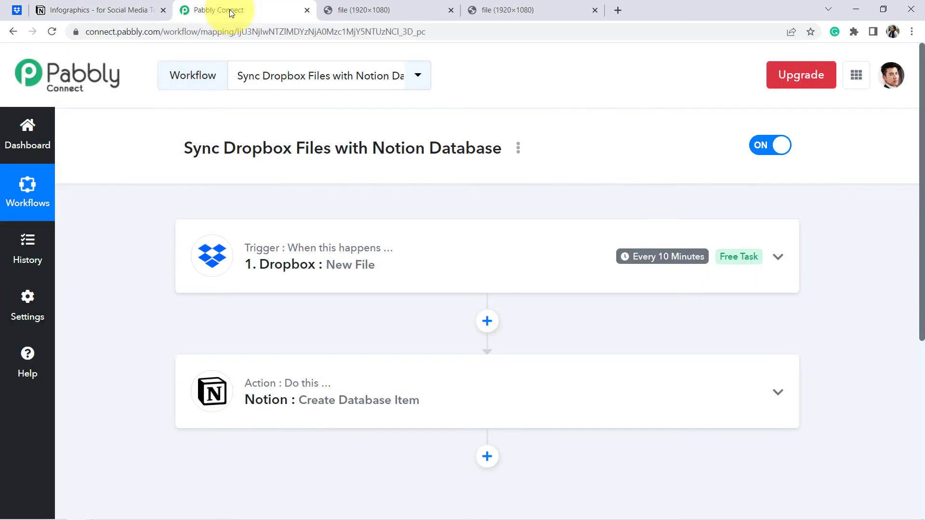
Generate a share link for the Sync Dropbox Files with Notion Database workflow, copy it and close the link dialog
mouse_move(636, 259)
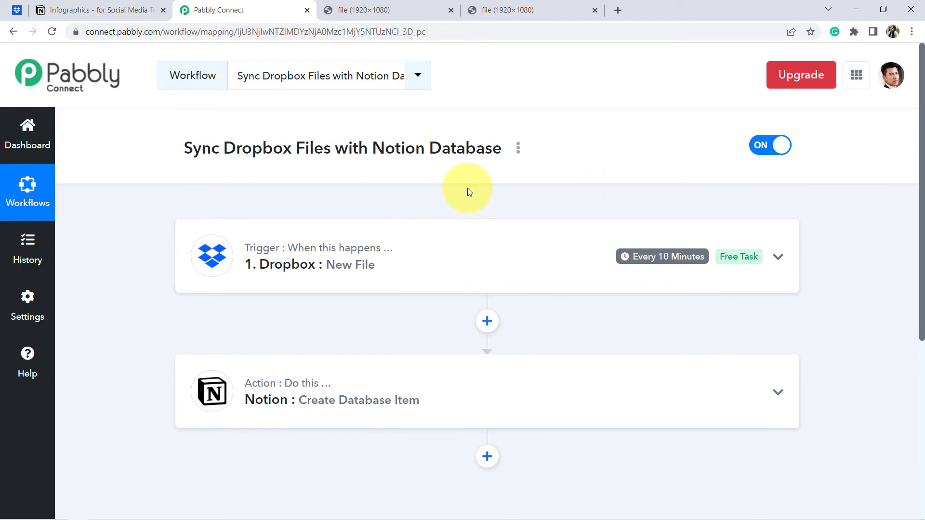
left_click(519, 148)
left_click(418, 222)
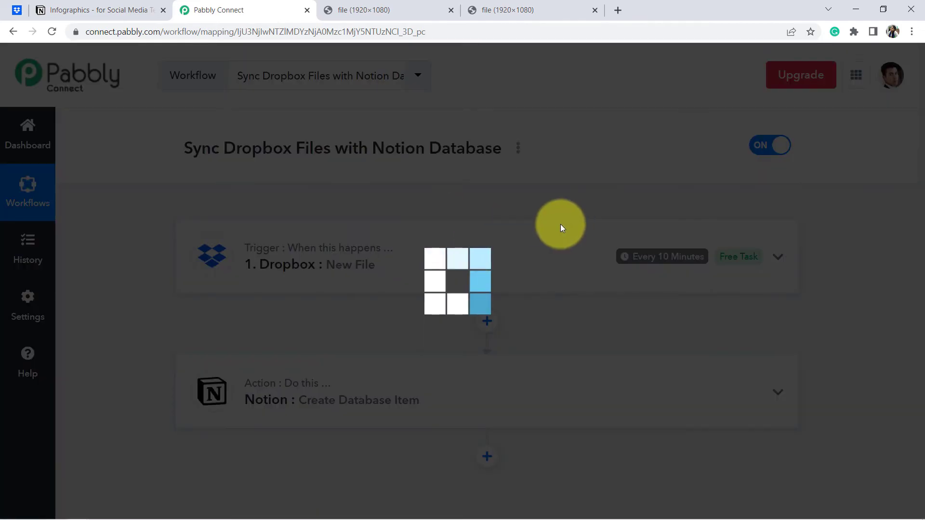
left_click(606, 293)
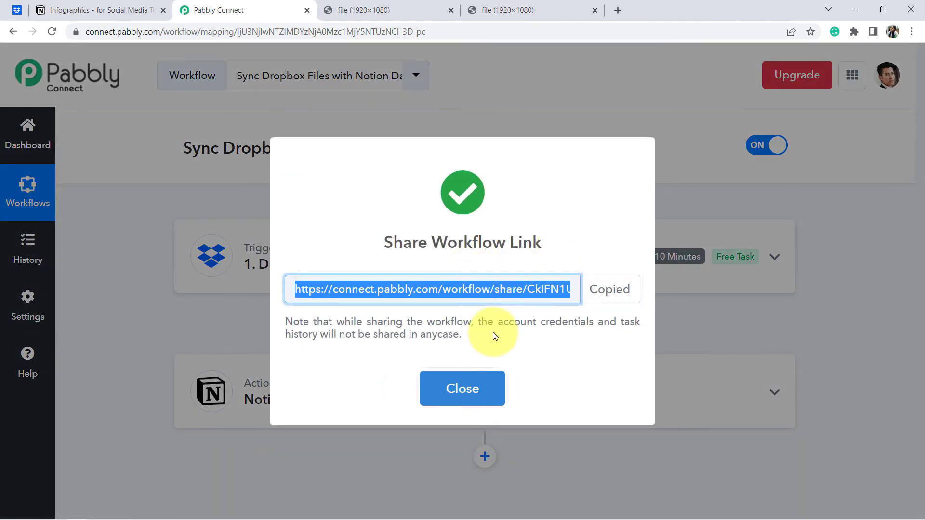
left_click(452, 392)
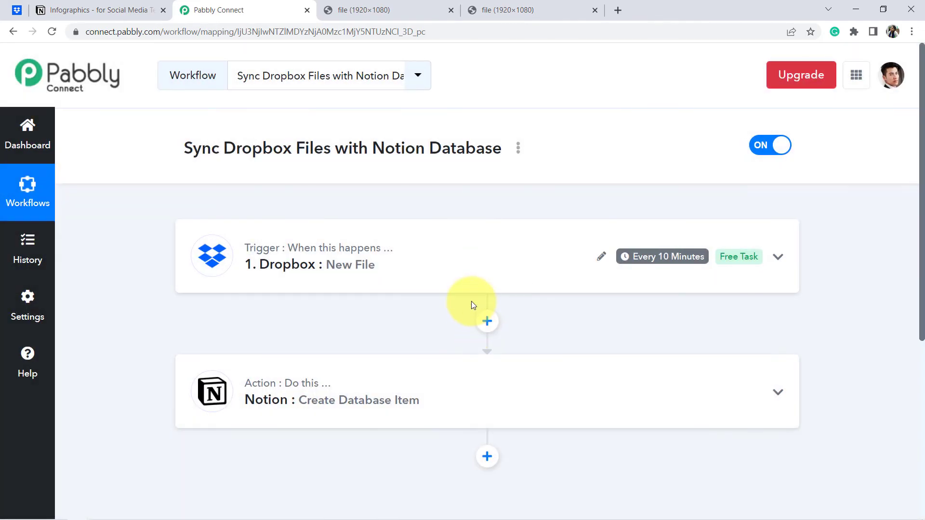